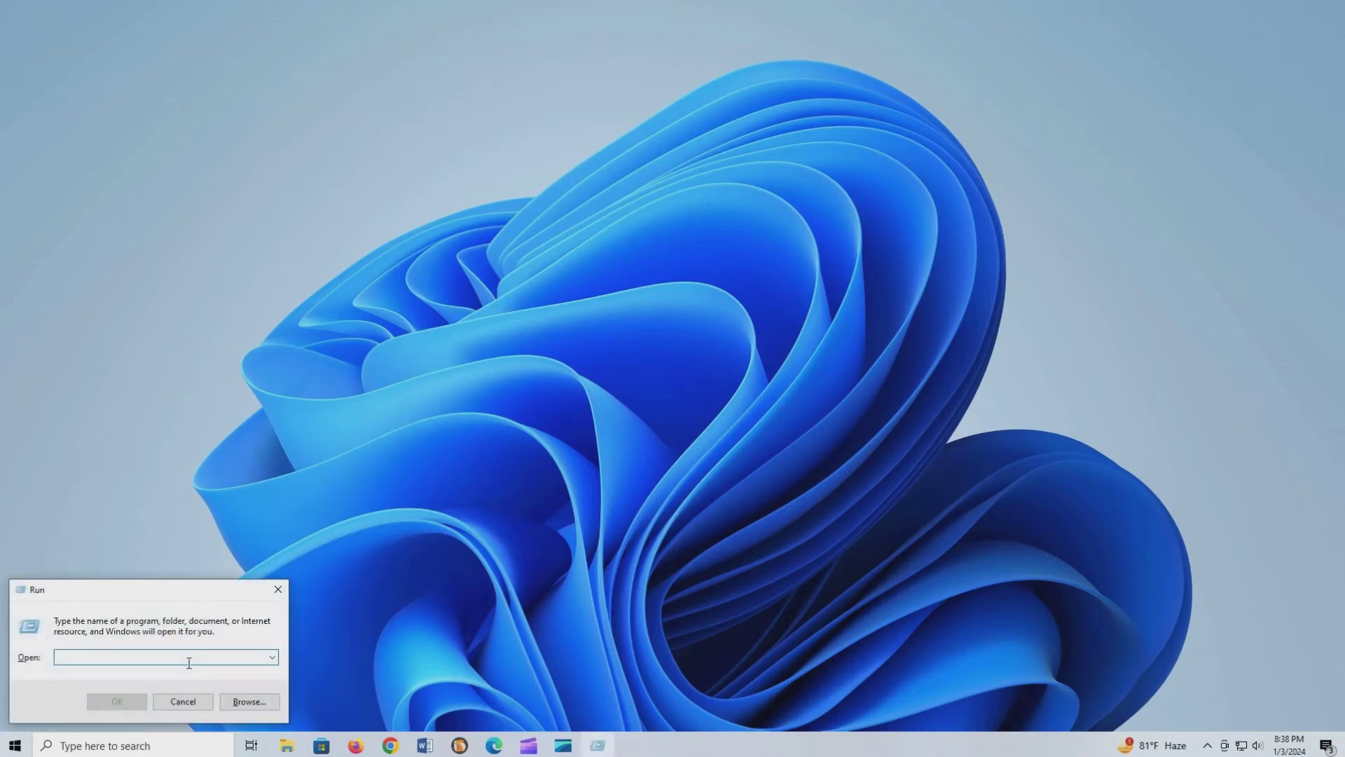
Launch mstsc, connect to 192.168.0.100 and accept the certificate warning
type("mstsc")
key("Return")
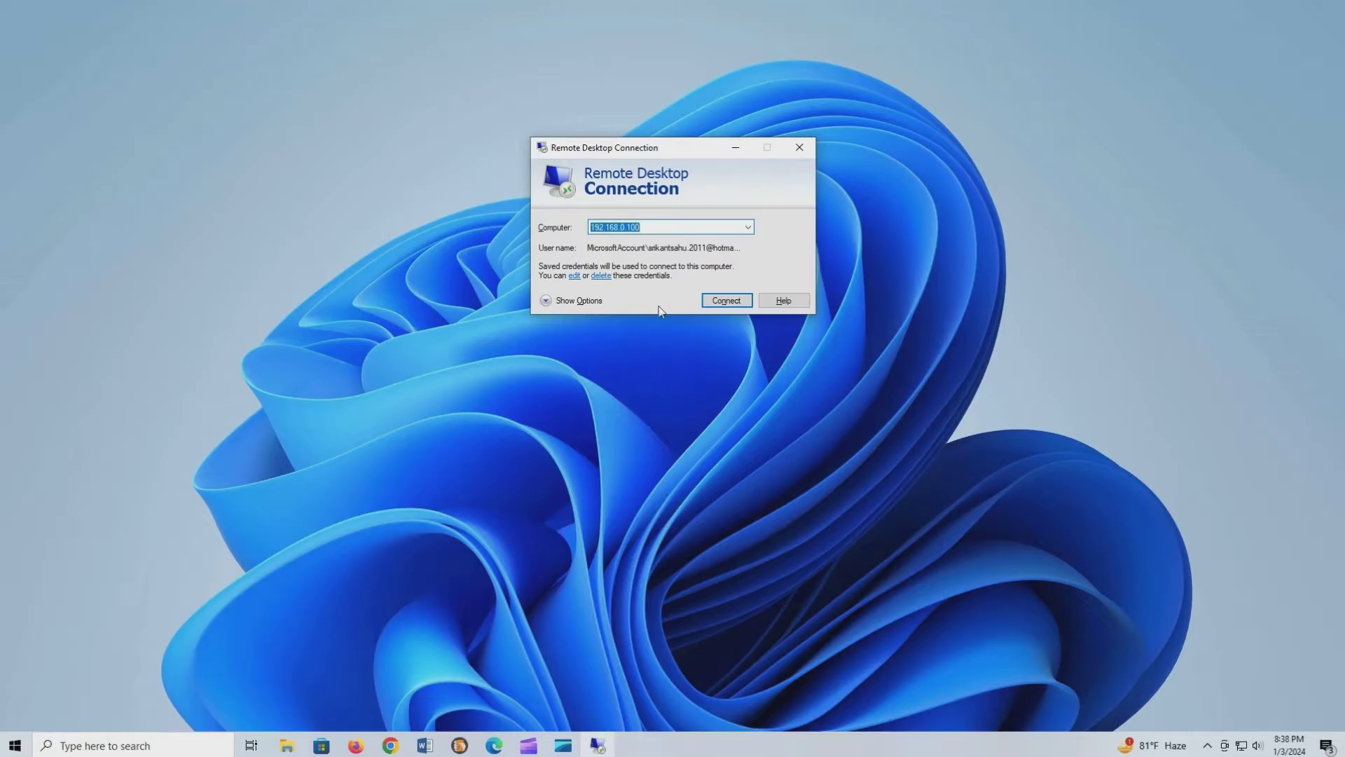
left_click(726, 302)
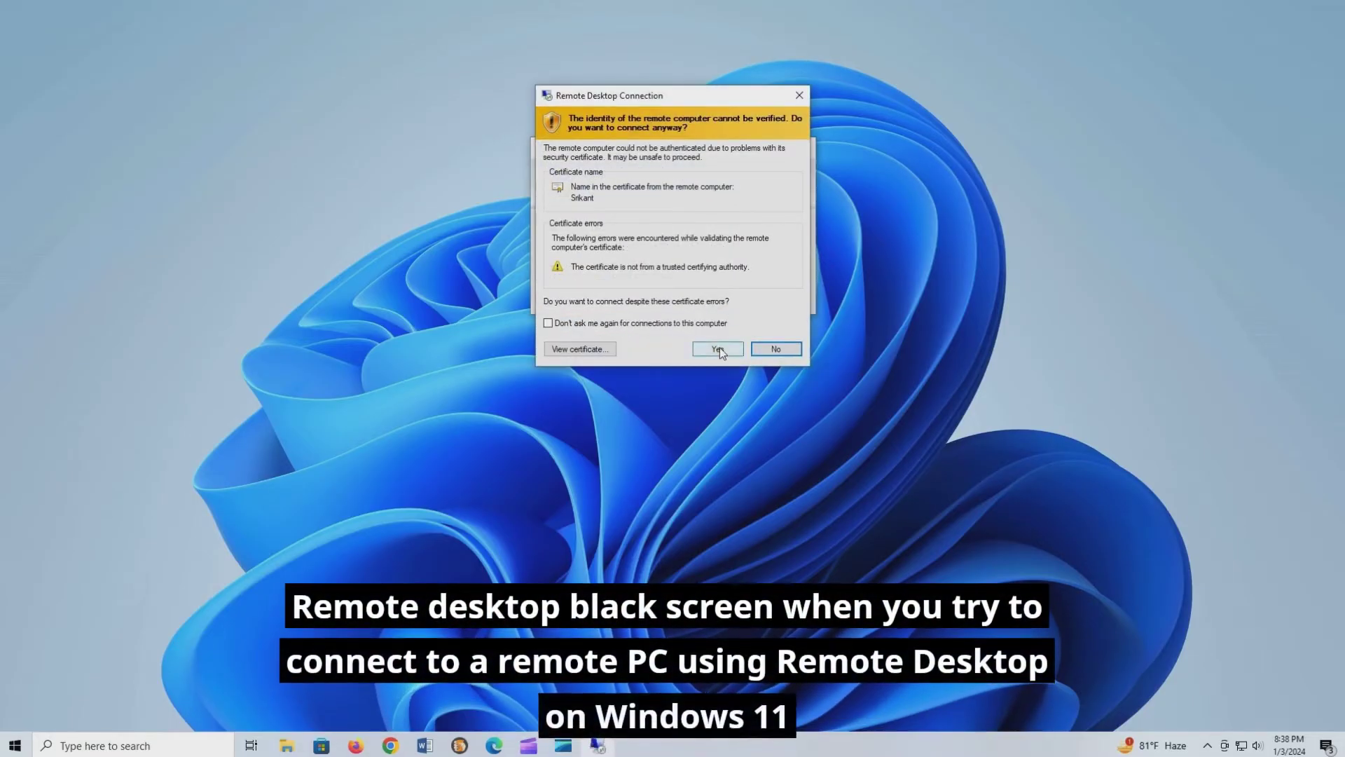
left_click(720, 349)
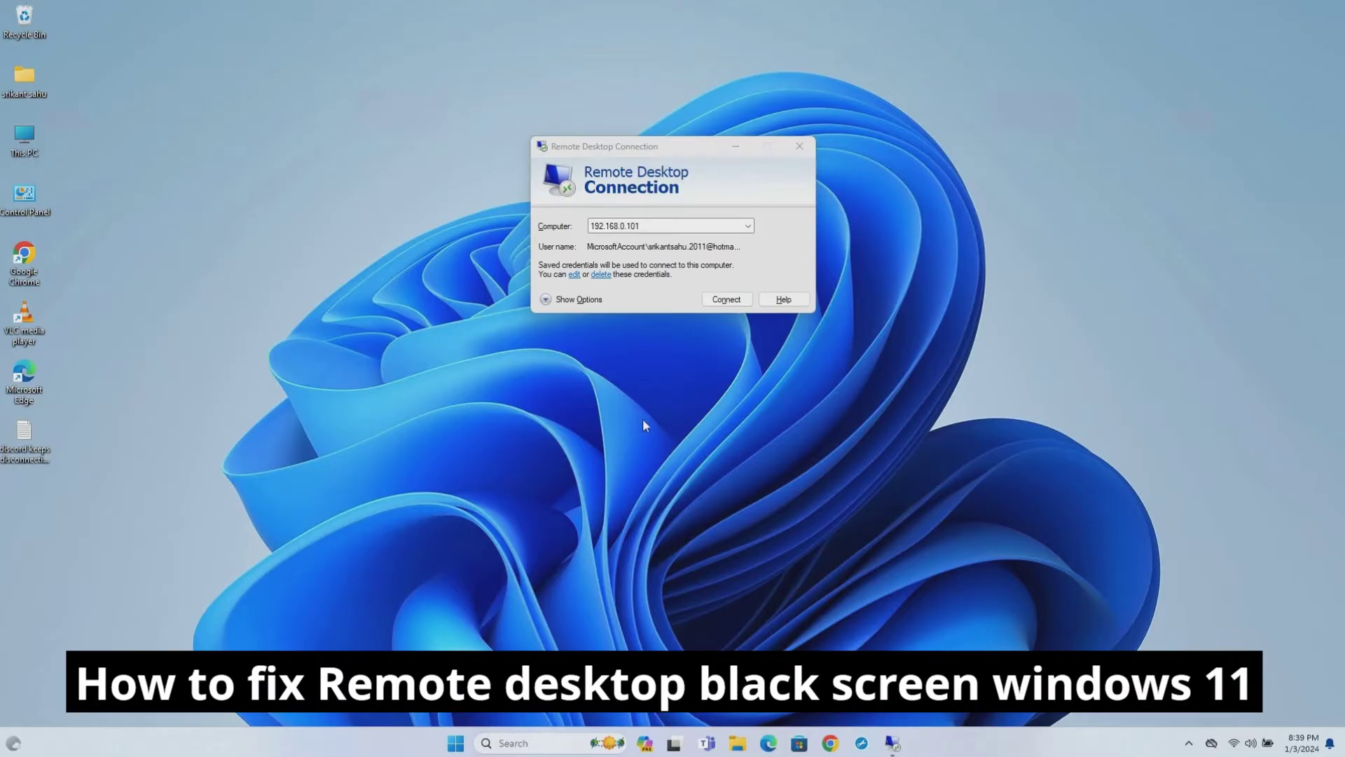
Bring the Remote Desktop Connection window forward, then move focus off it to the desktop
key("alt+Tab")
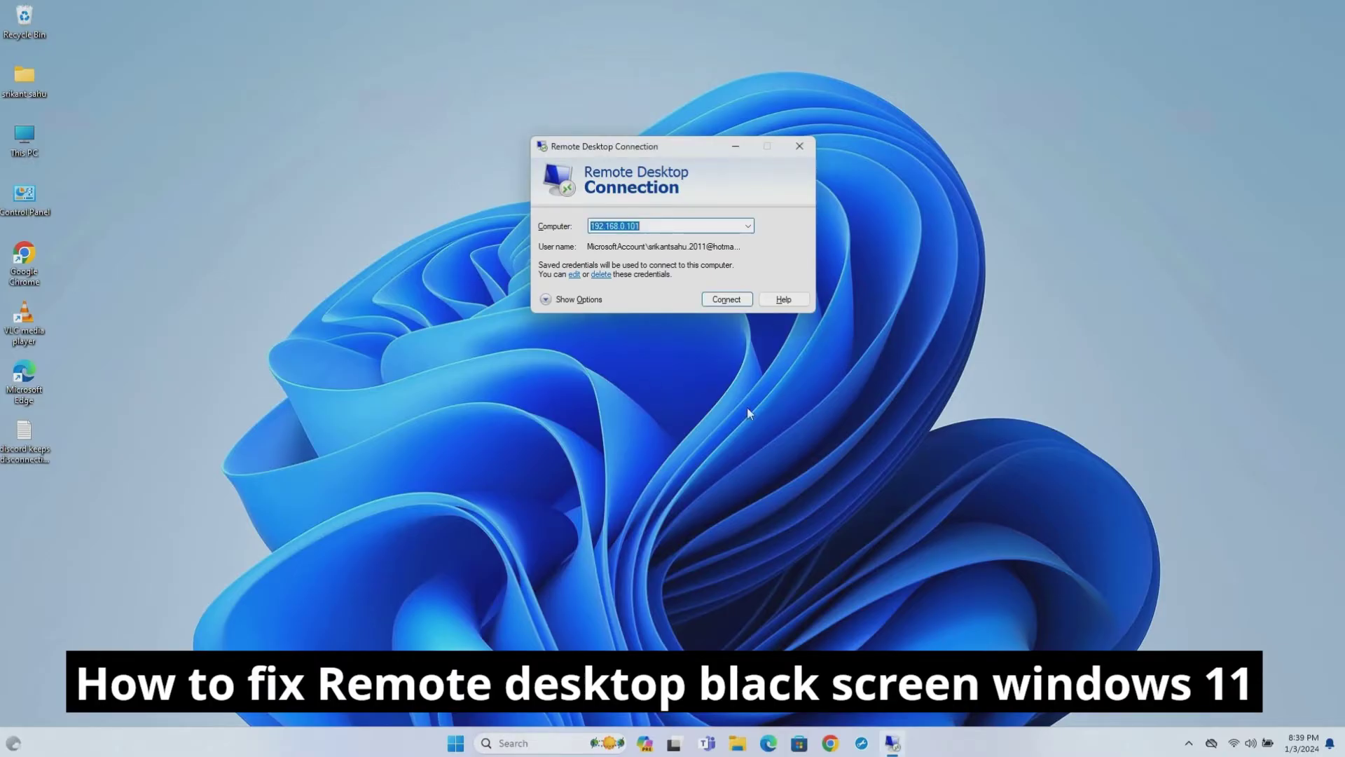
left_click(647, 448)
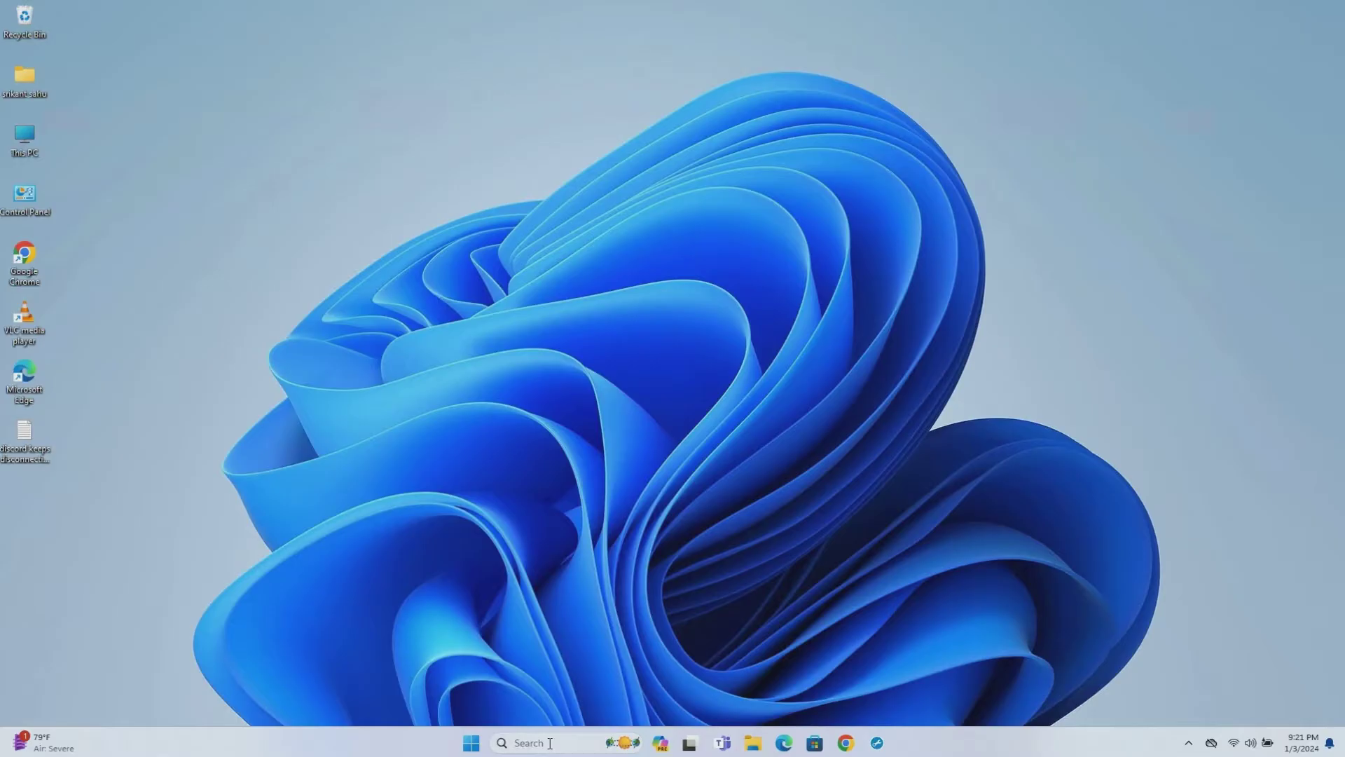
In Remote Desktop Connection's Display options, set 1440 by 900 and High Color (16 bit)
left_click(550, 742)
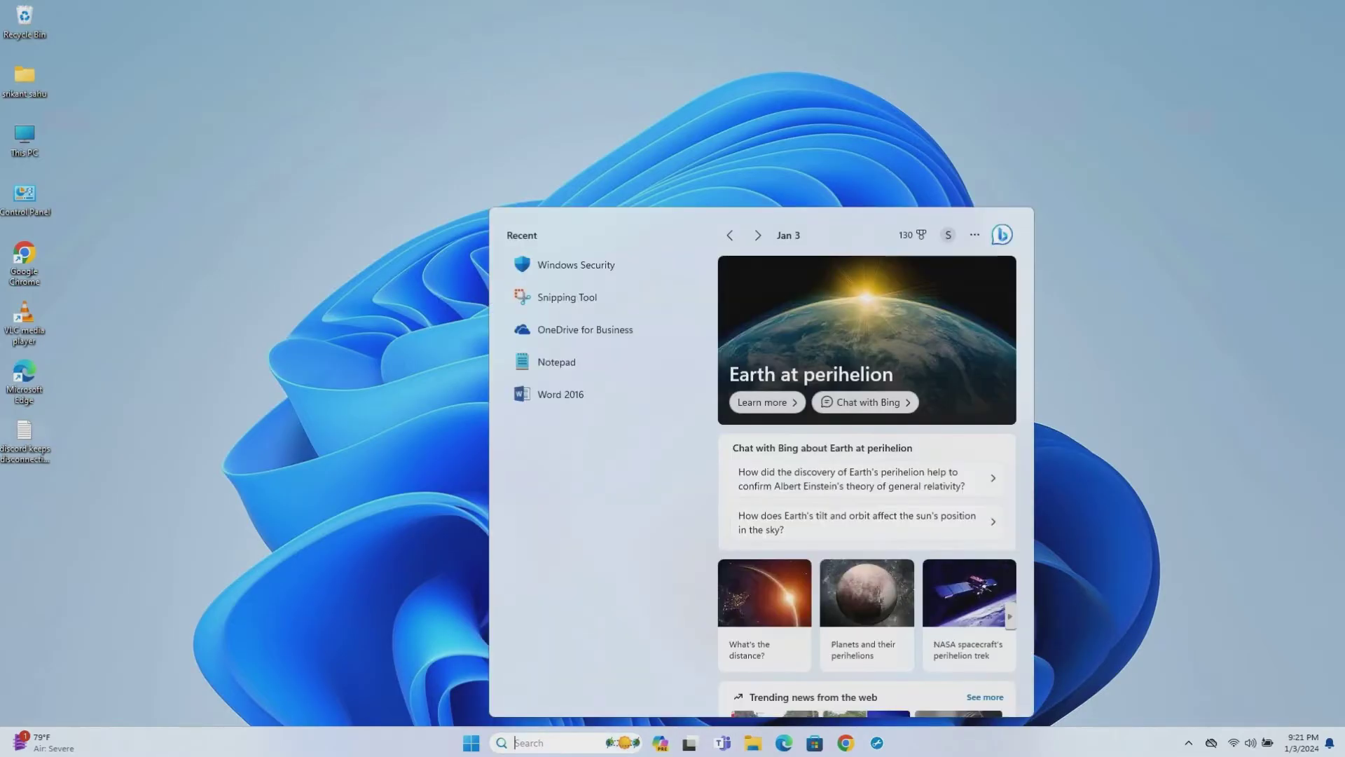
type("remote")
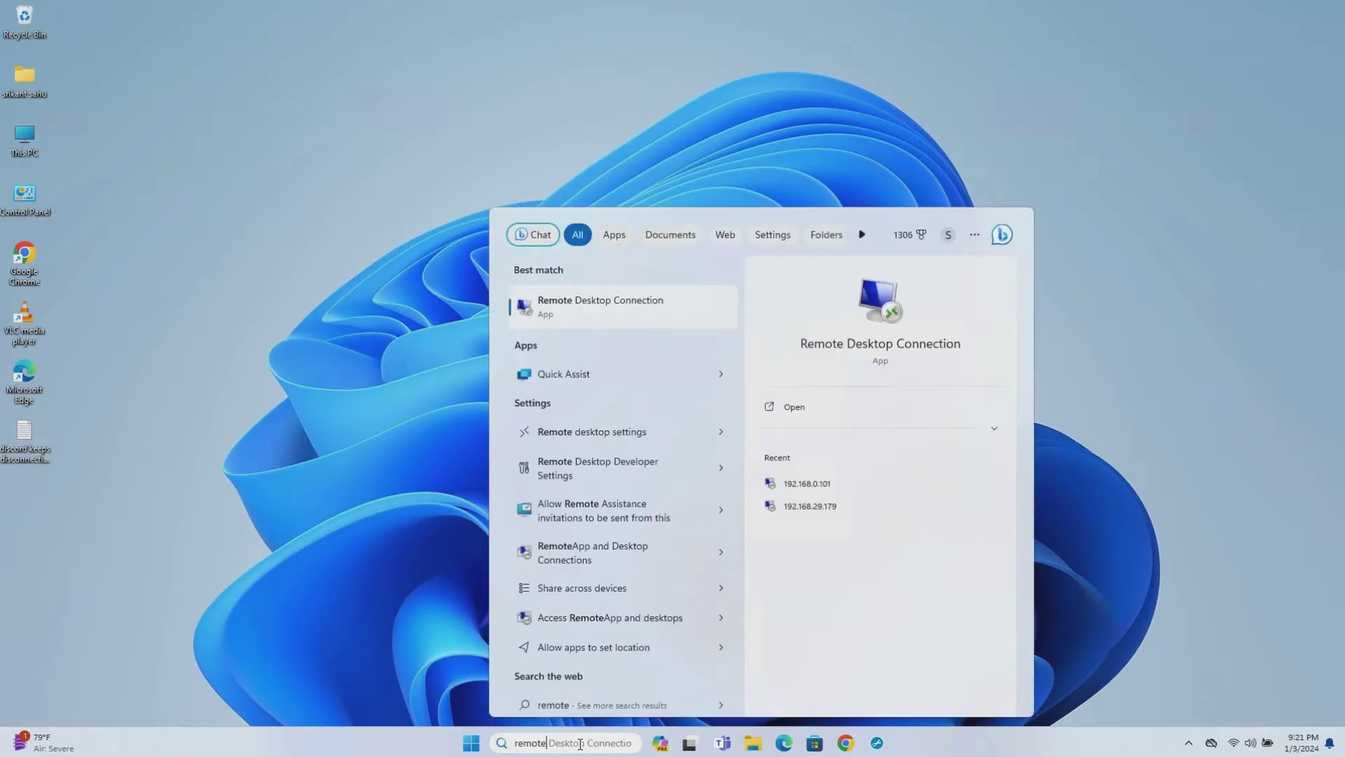
left_click(912, 343)
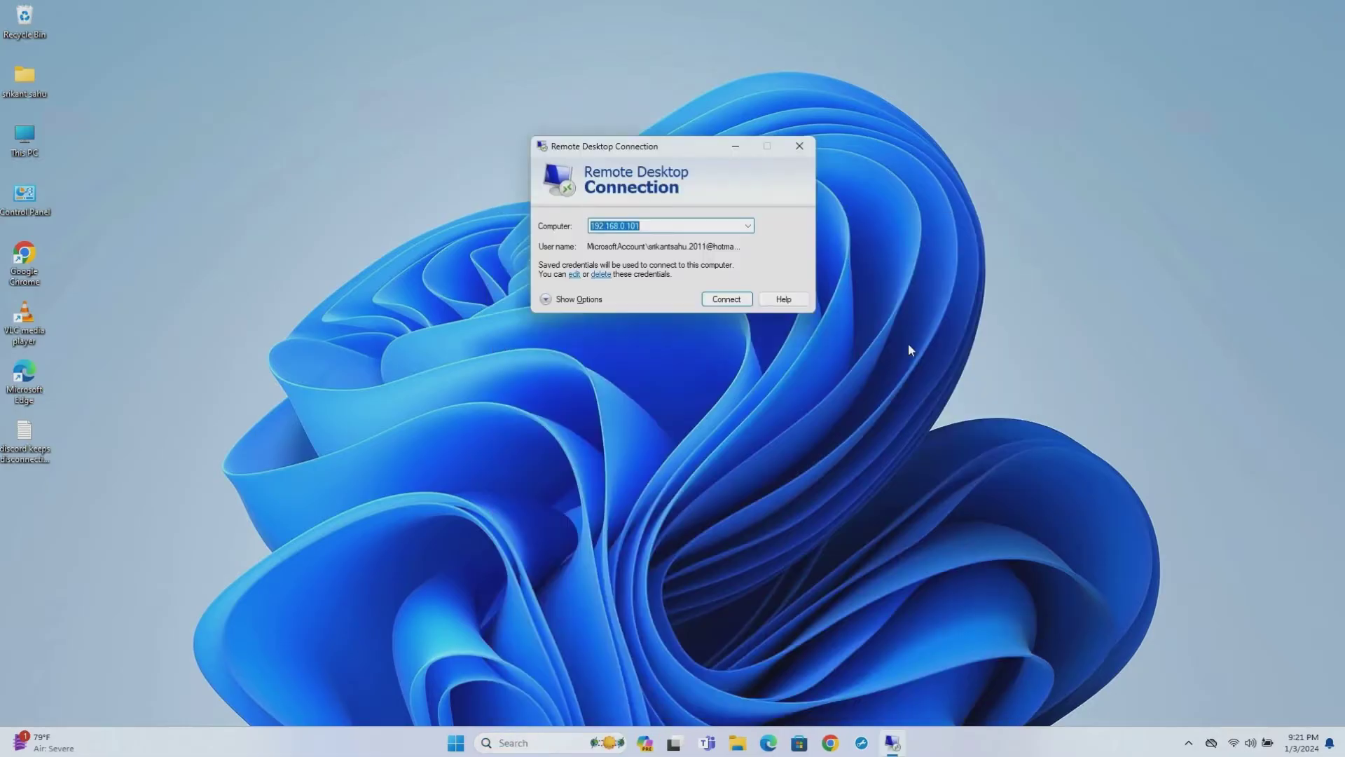
left_click(557, 299)
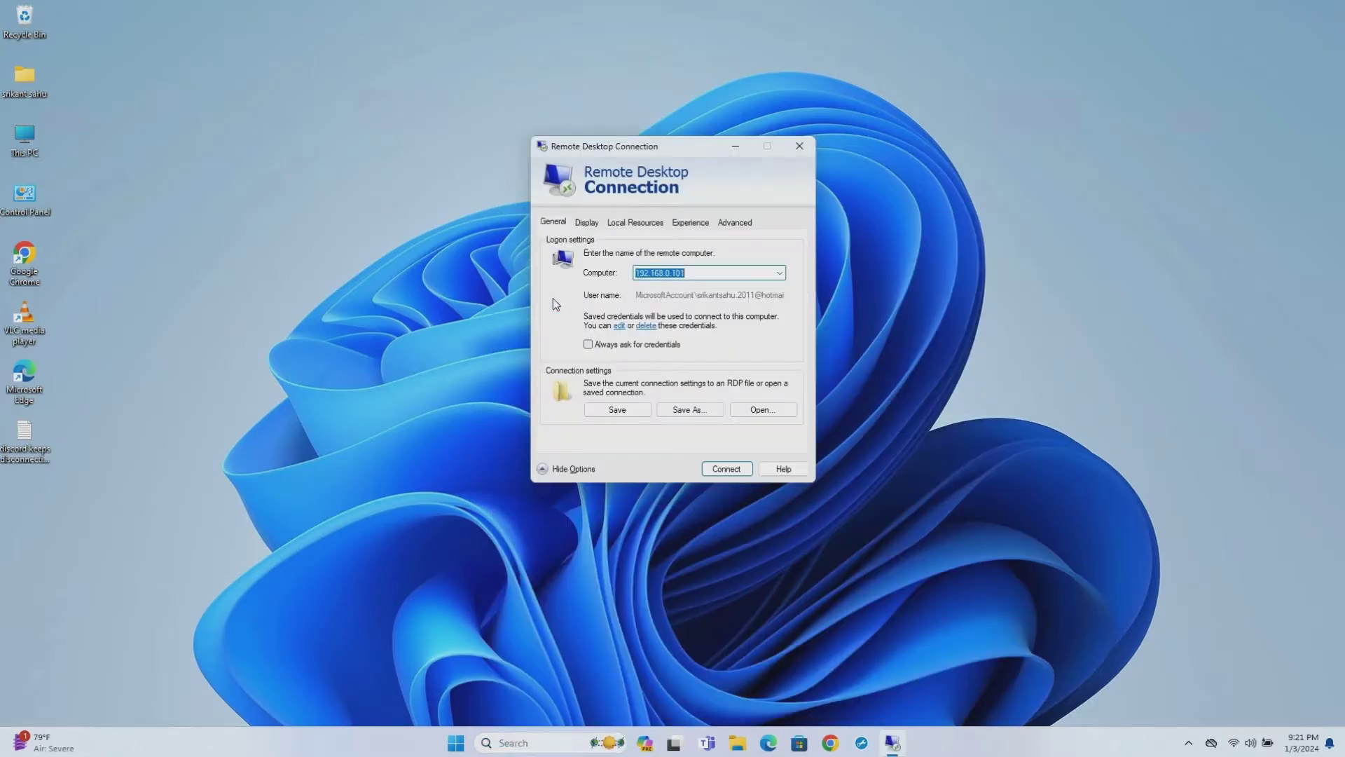
left_click(587, 222)
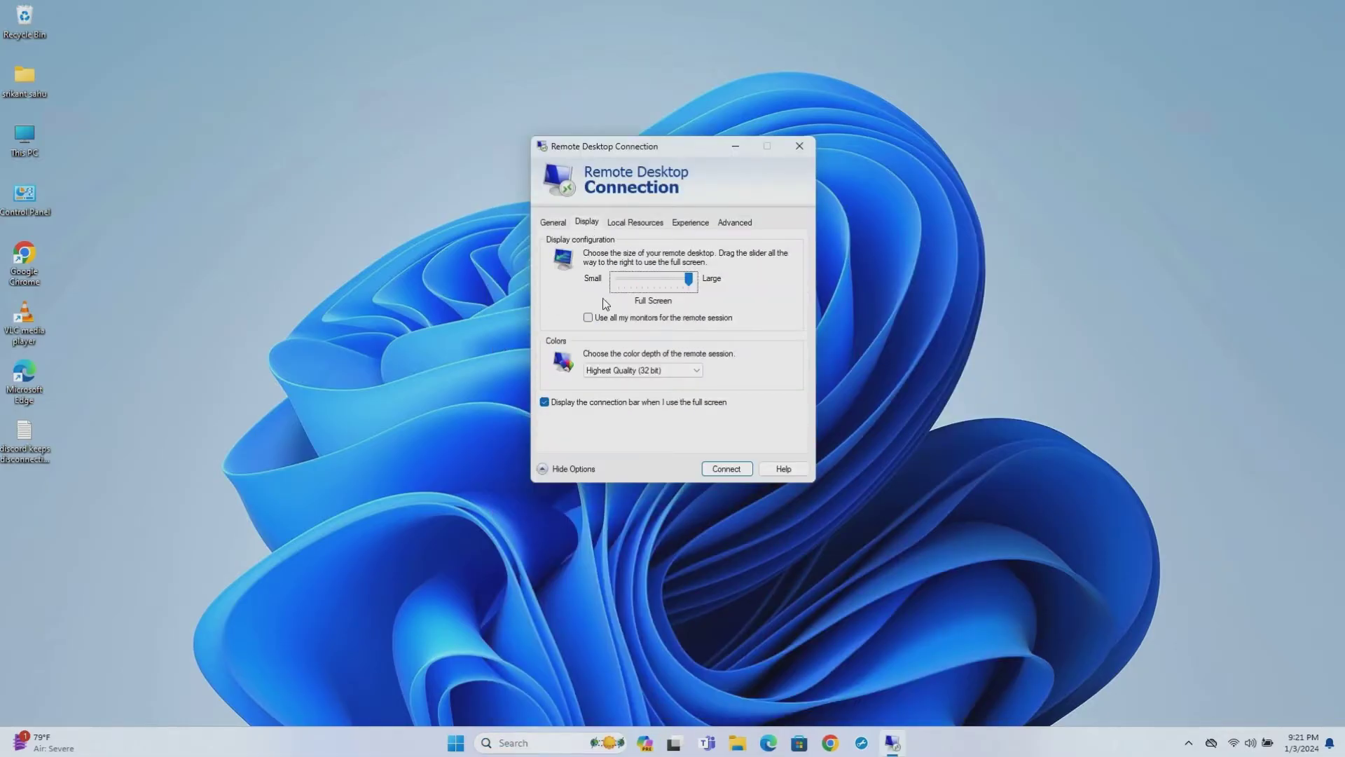
mouse_move(688, 280)
left_mouse_down()
mouse_move(621, 285)
mouse_move(690, 285)
mouse_move(666, 284)
left_mouse_up()
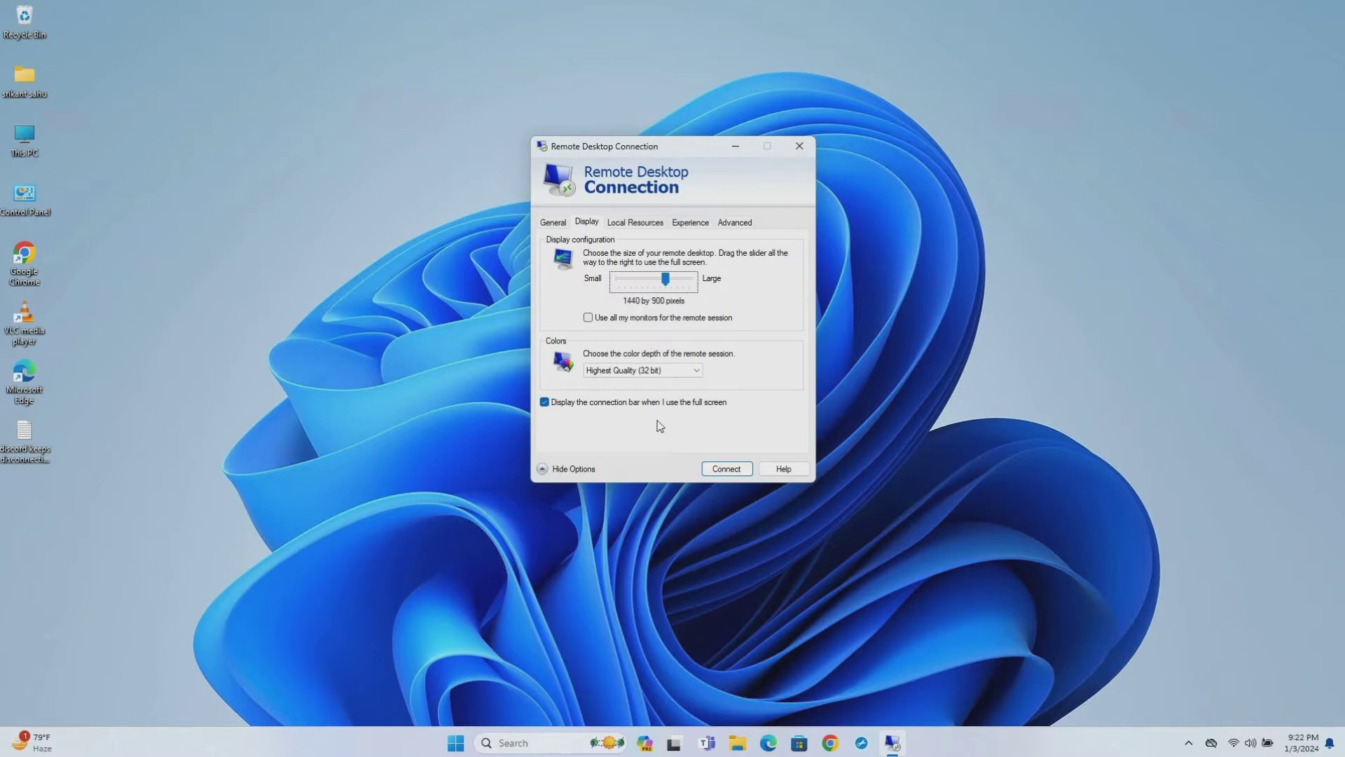
left_click(697, 370)
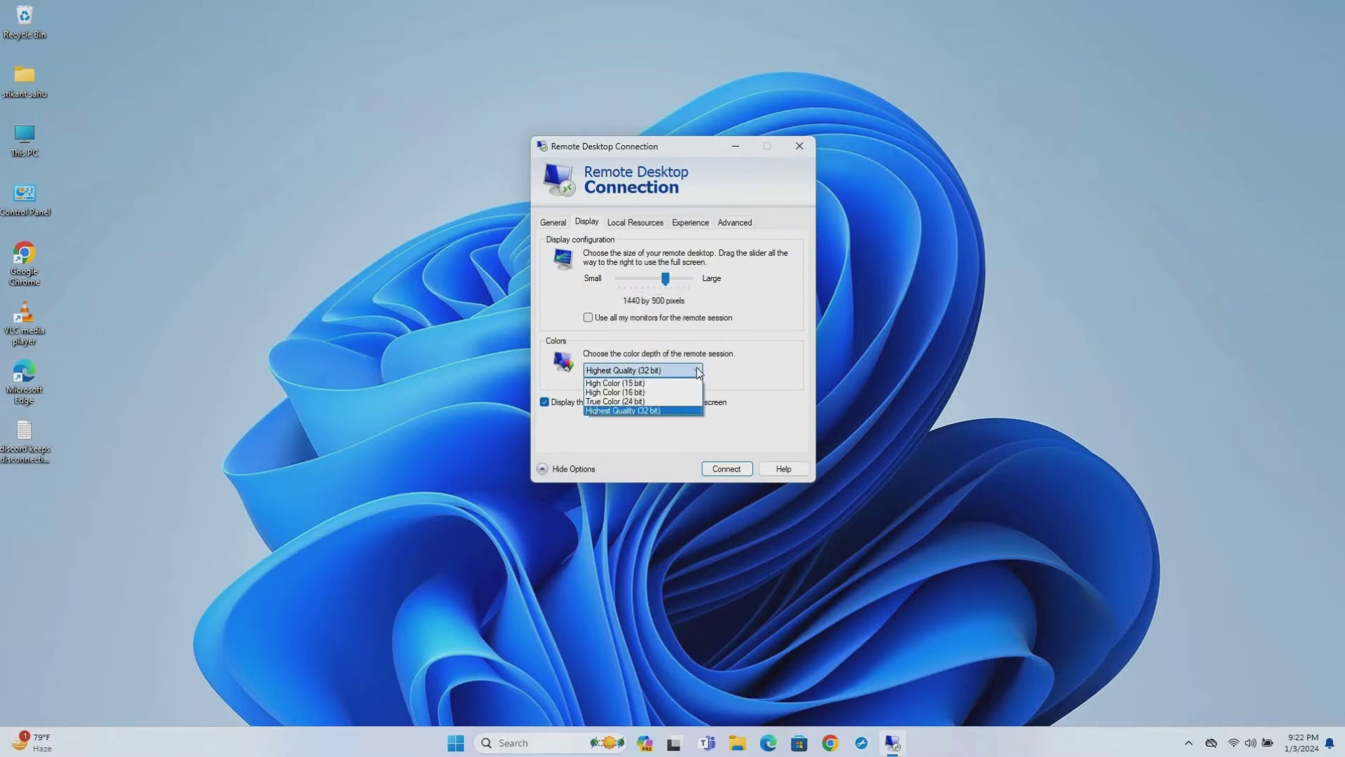
left_click(632, 392)
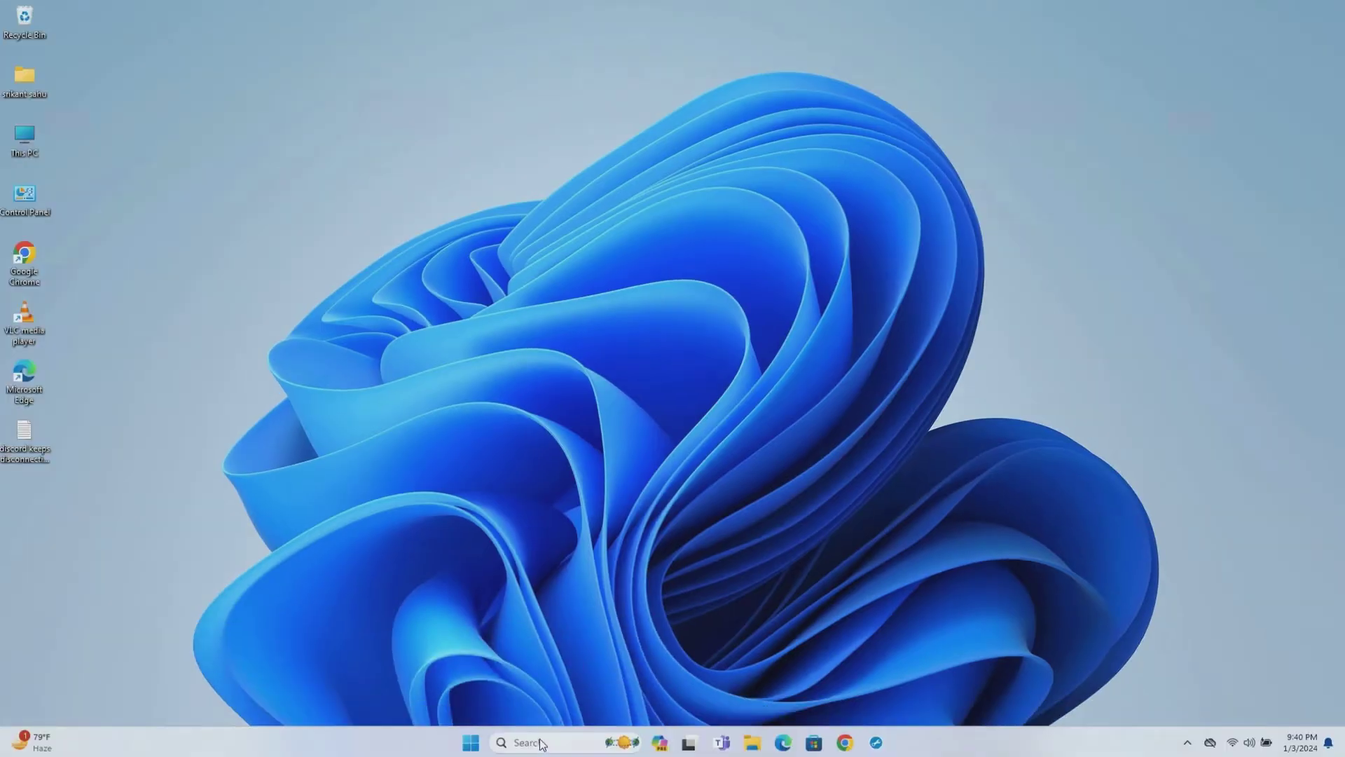
Uncheck Persistent bitmap caching on Remote Desktop Connection's Experience tab
left_click(543, 744)
type("remote")
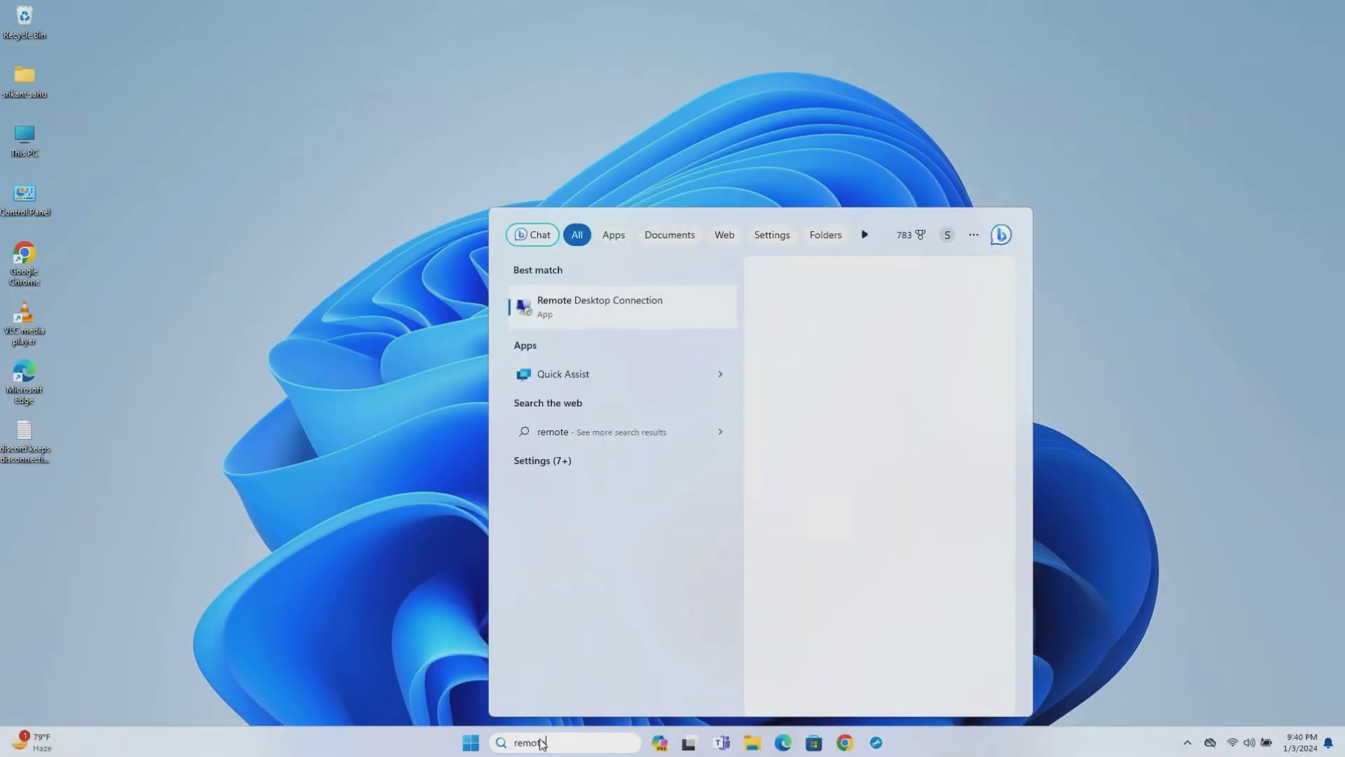
left_click(652, 312)
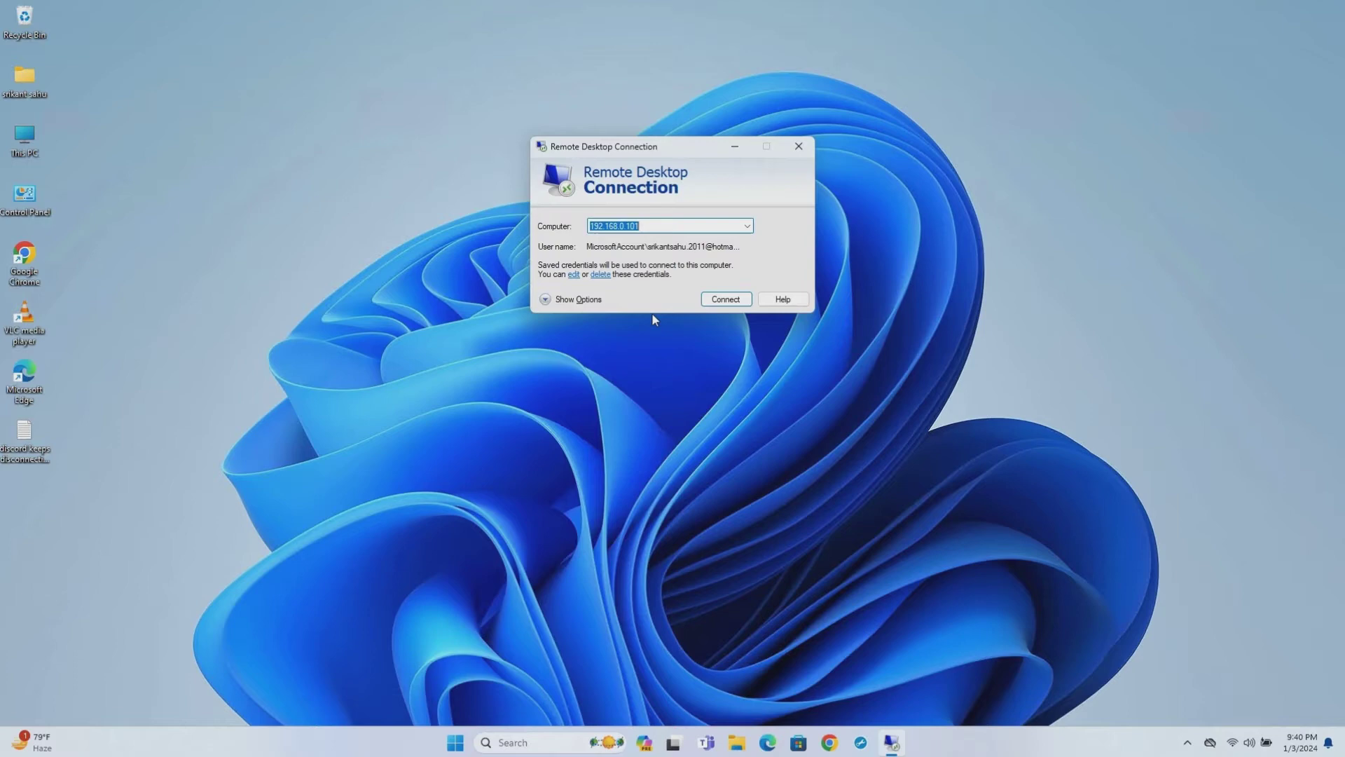
left_click(554, 299)
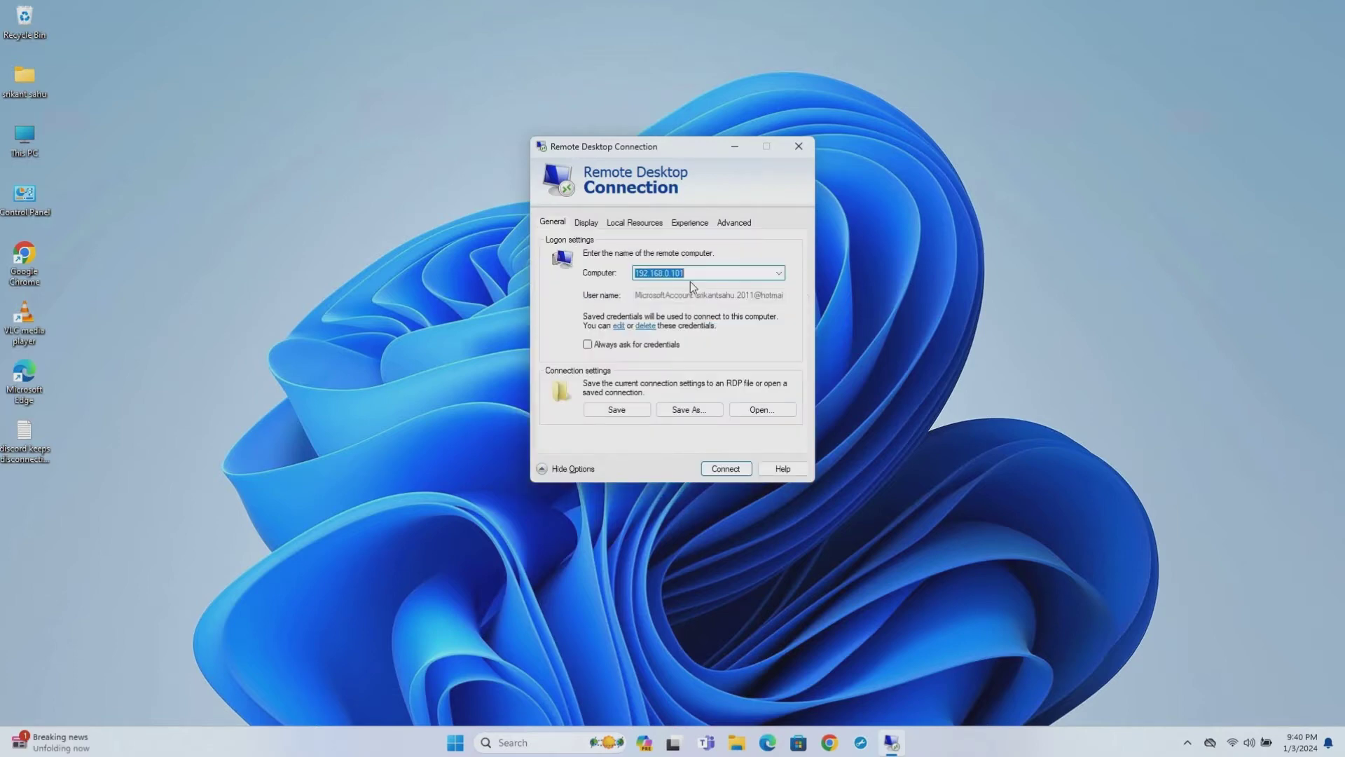
left_click(702, 225)
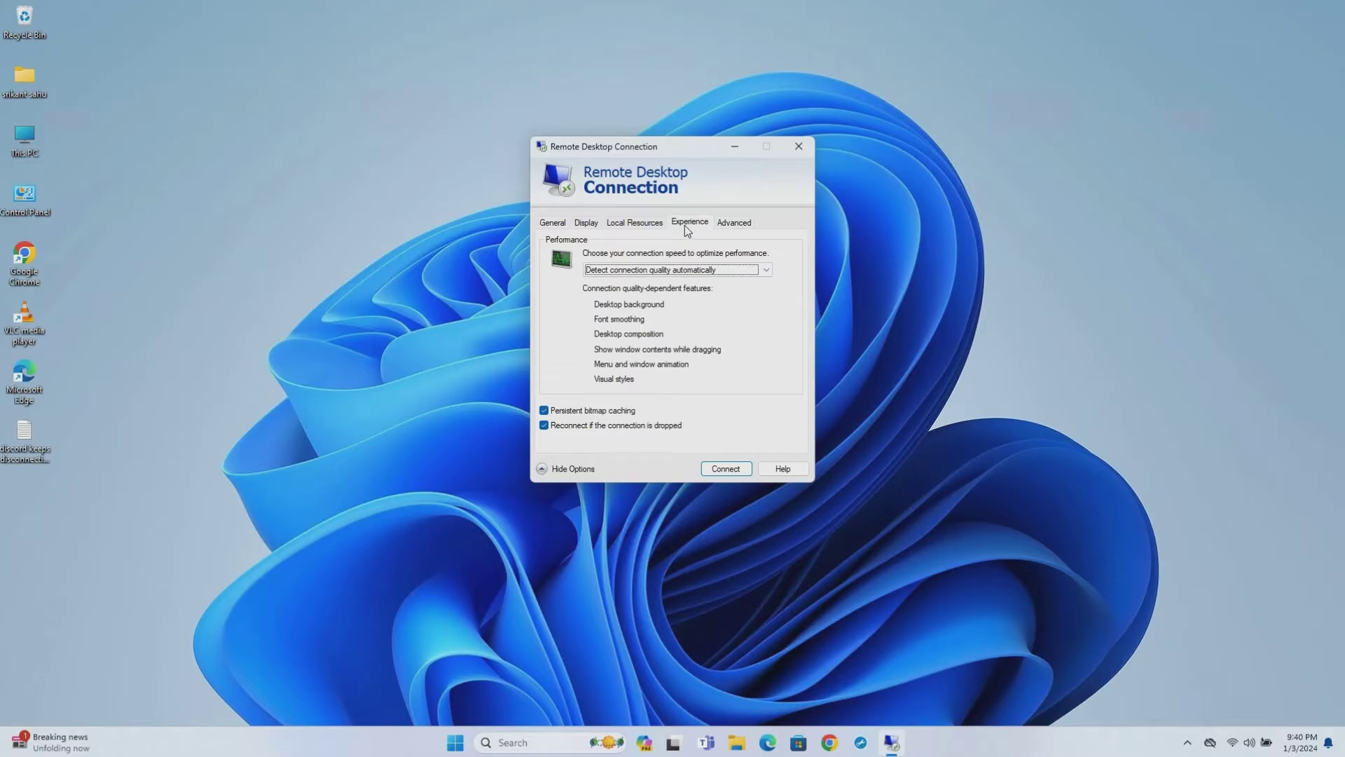
left_click(546, 411)
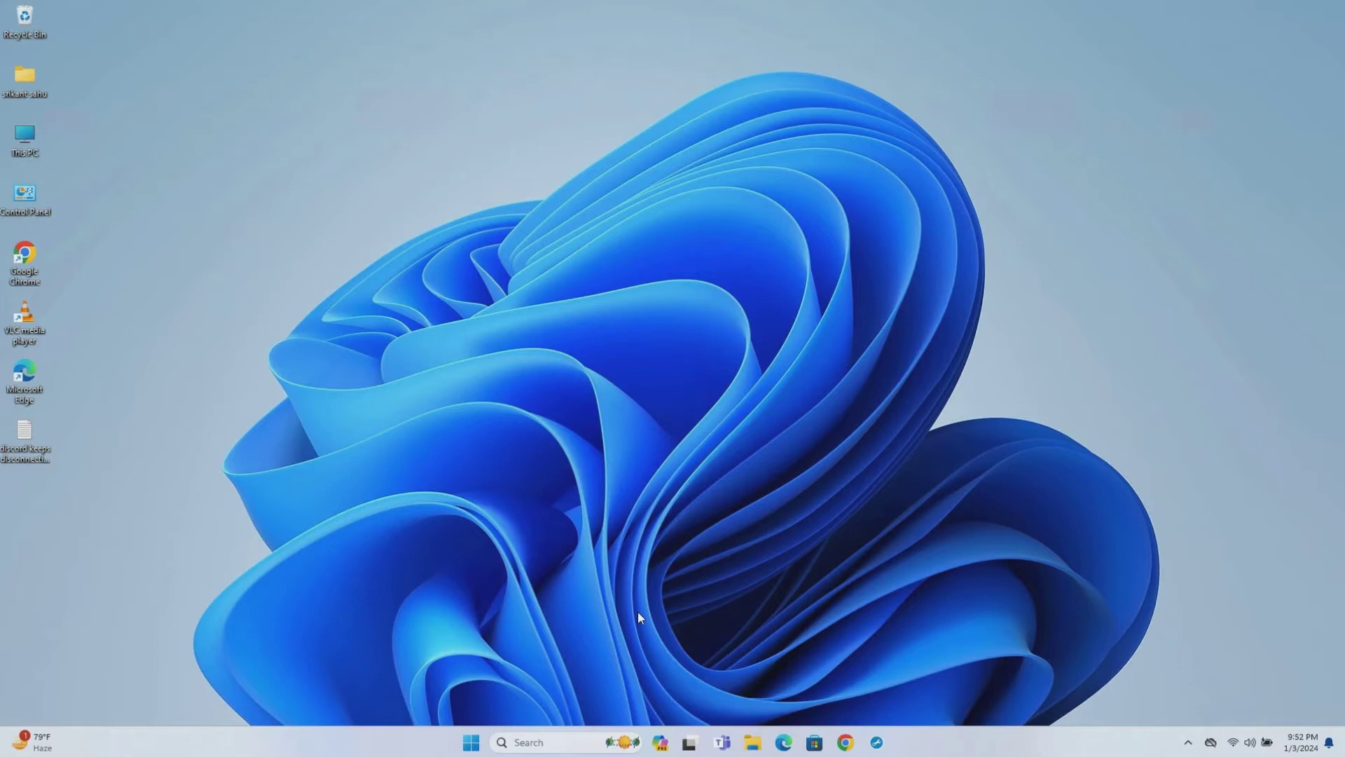
Open the Services console with services.msc
key("super+r")
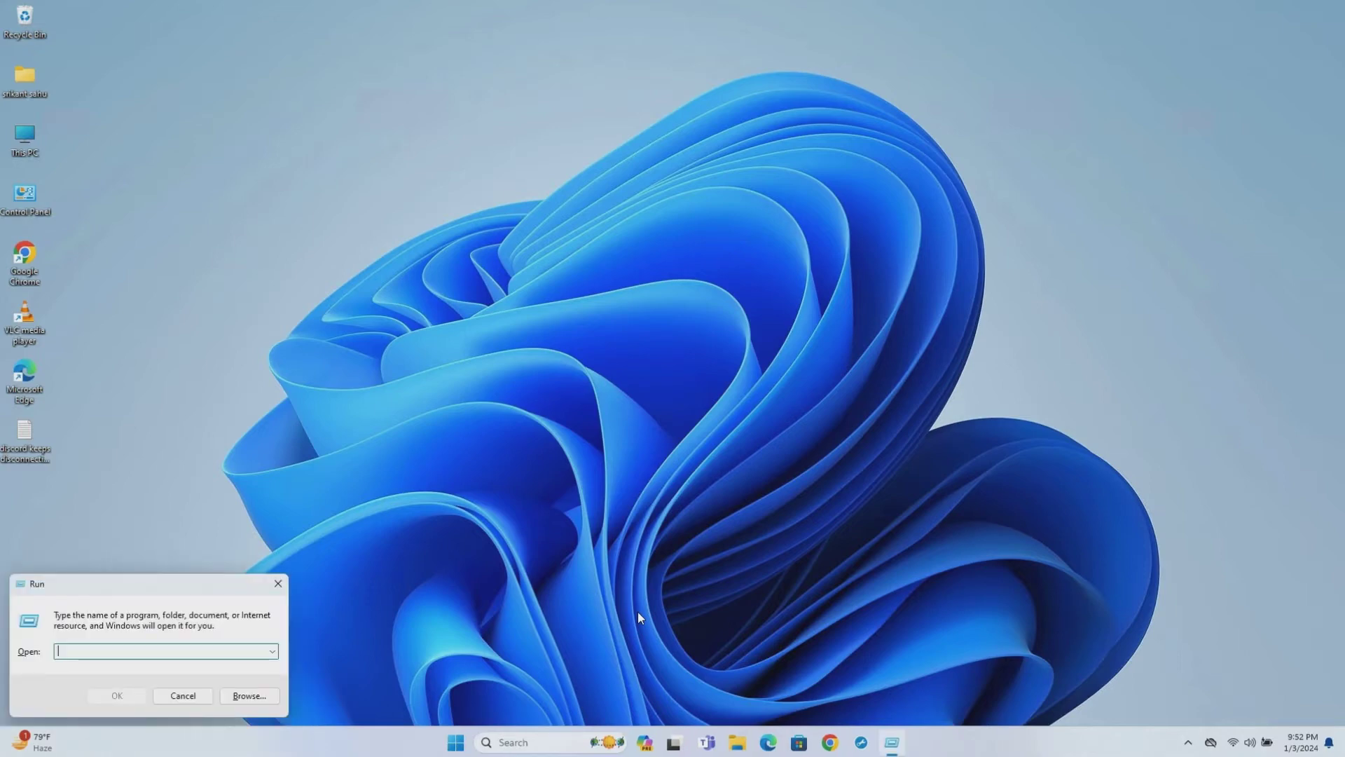
type("services.msc")
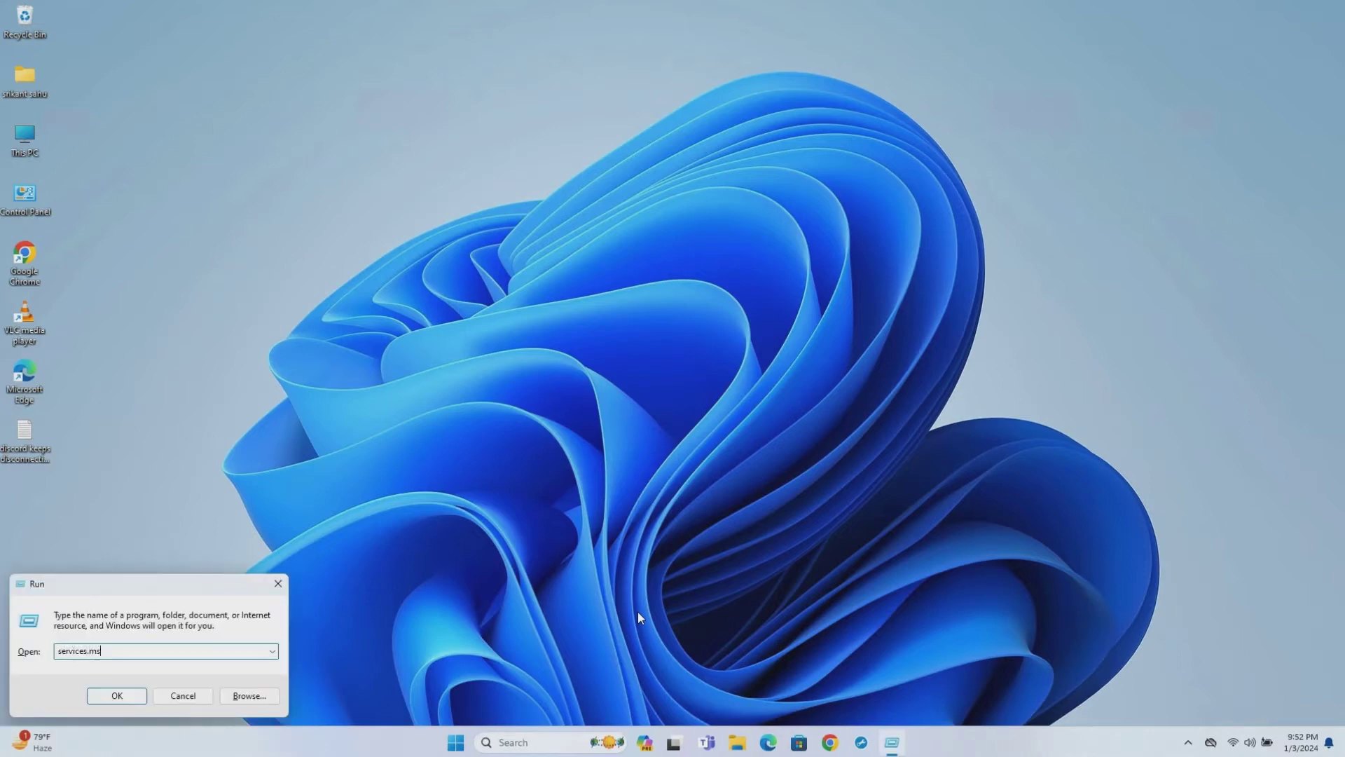
key("Return")
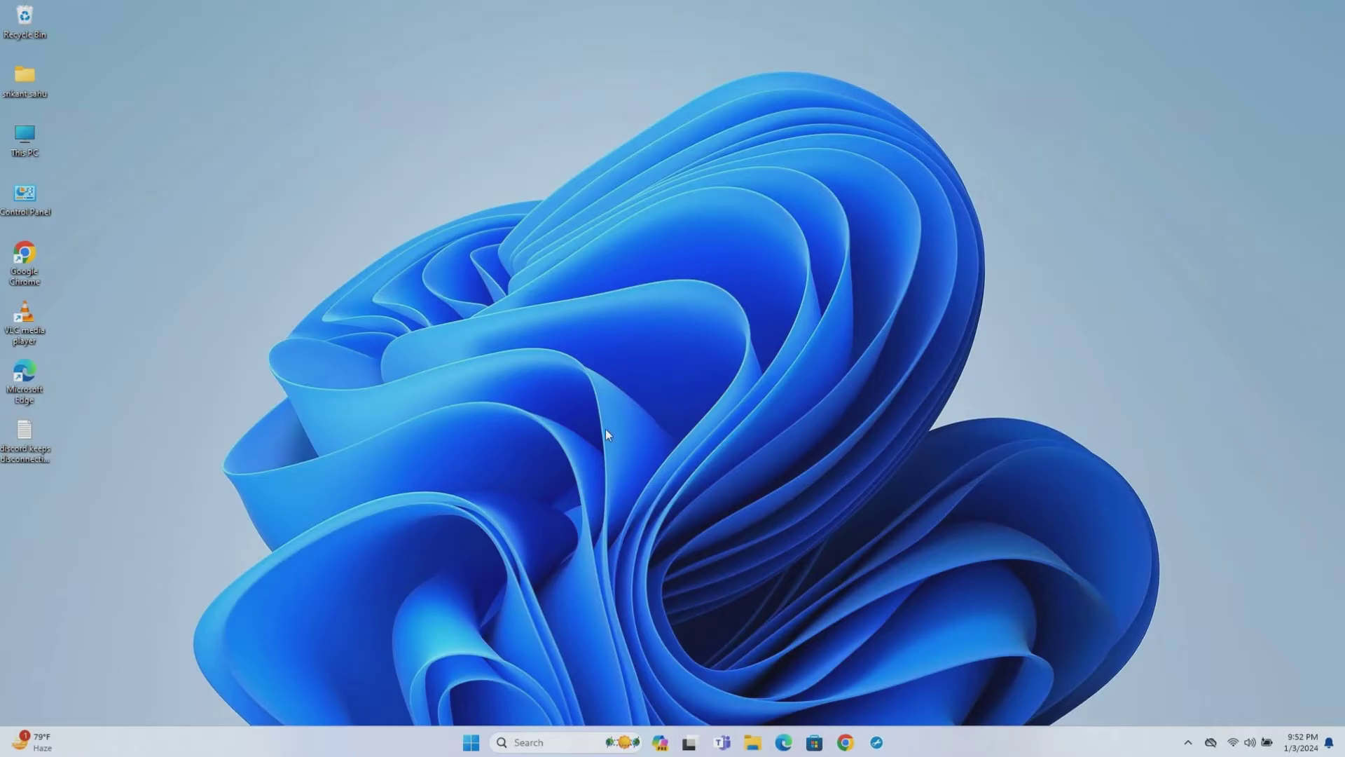
left_click_drag(908, 92, 678, 99)
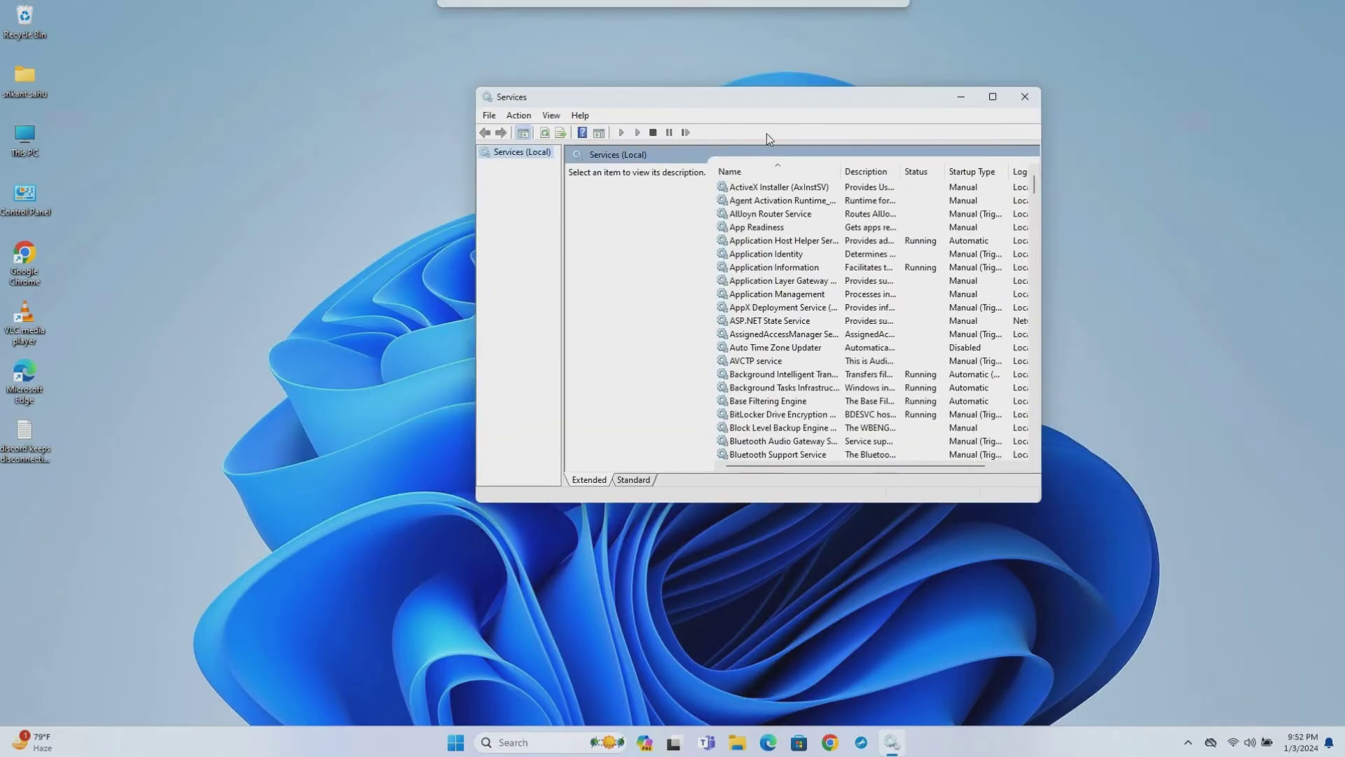
Restart the Remote Desktop Services UserMode Port Redirector service
left_click(819, 361)
scroll(813, 364, "down", 8)
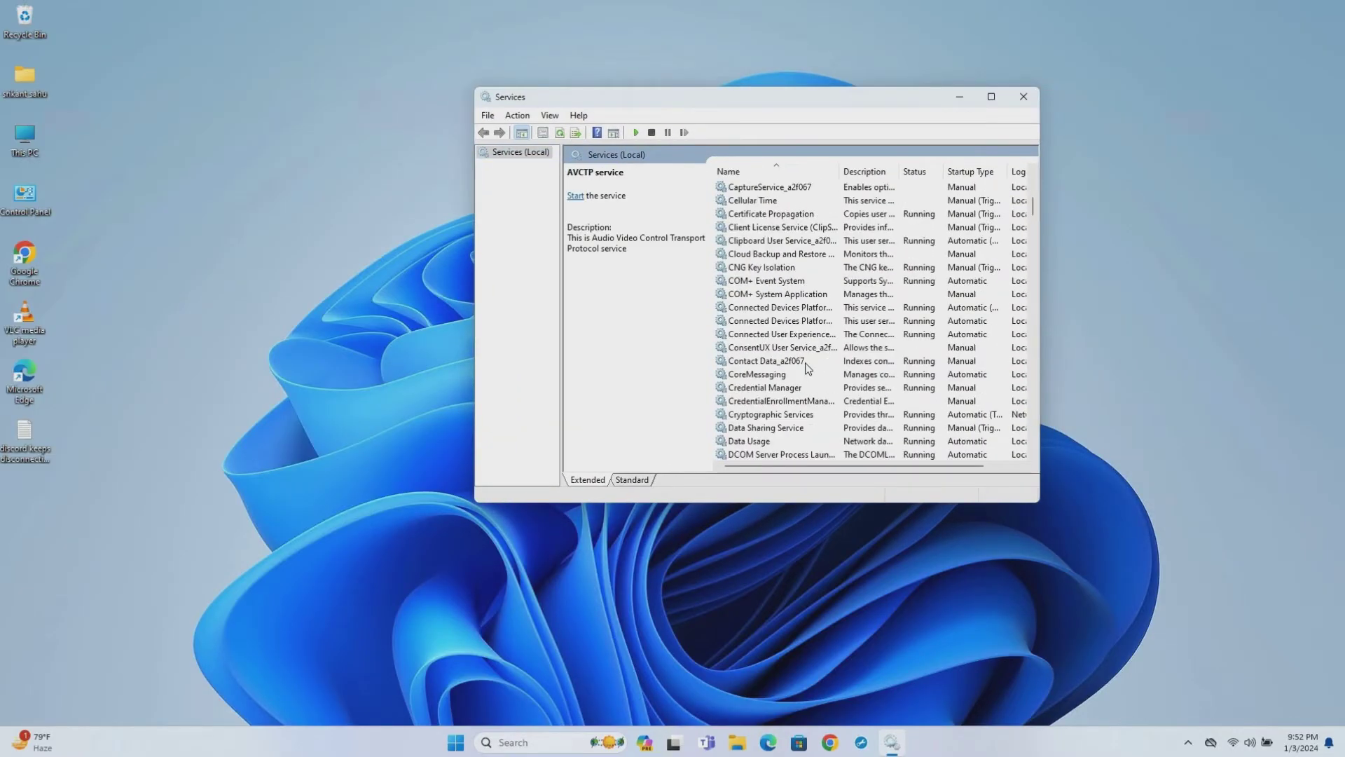
key("r")
key("e")
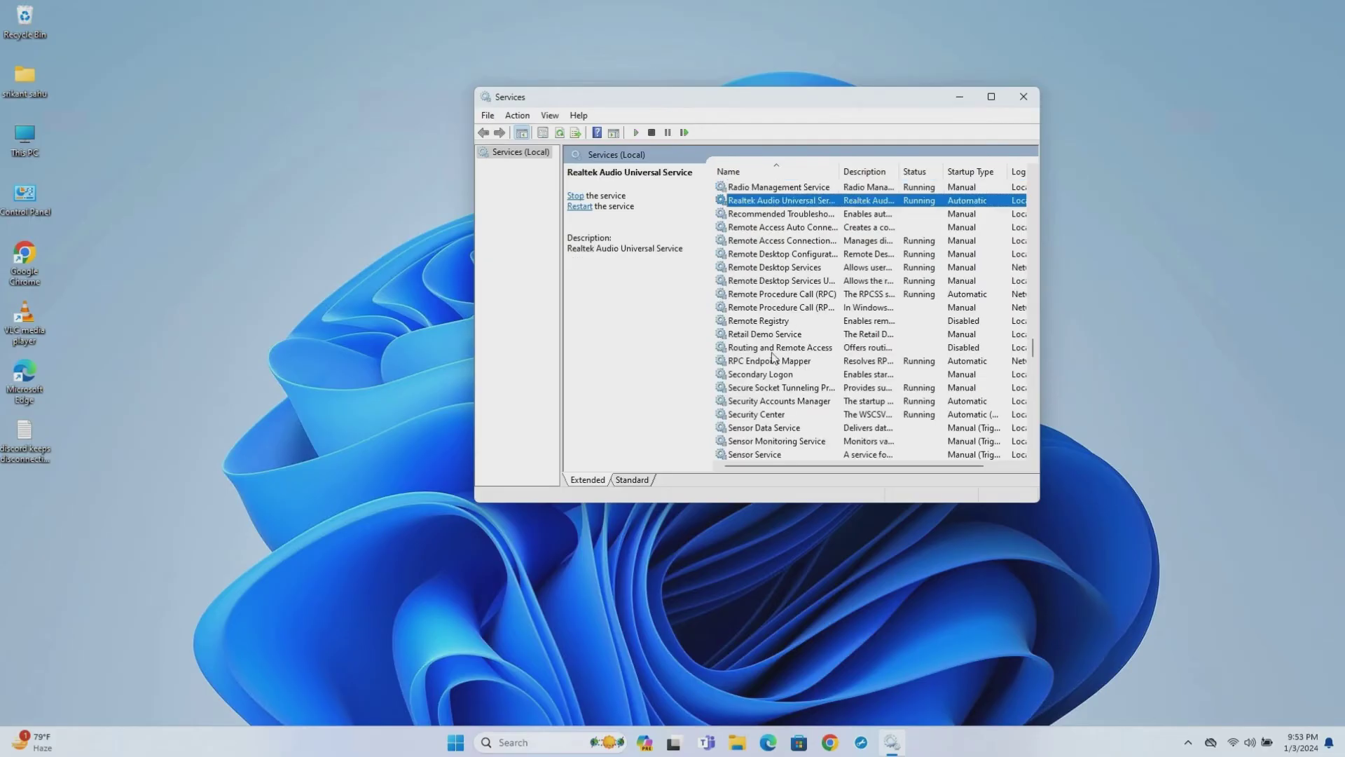
left_click(780, 284)
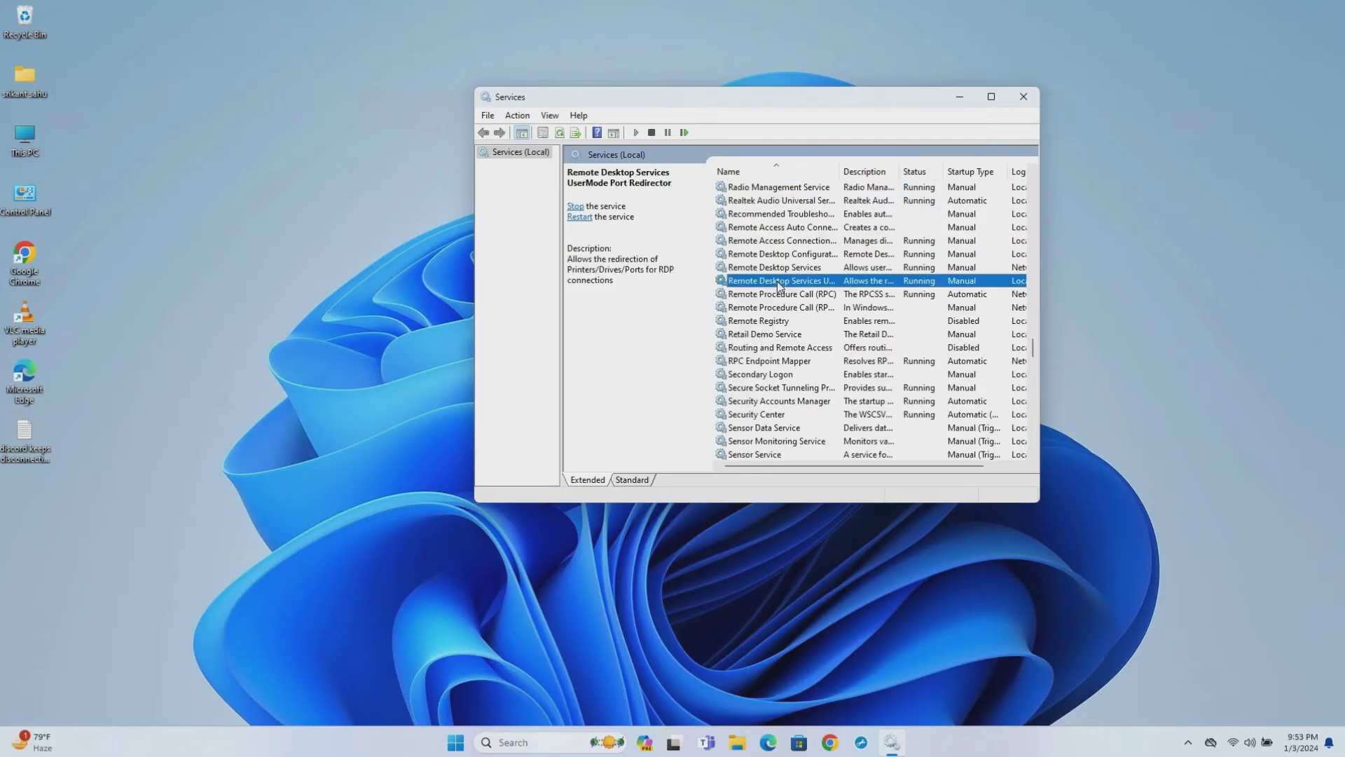
right_click(780, 284)
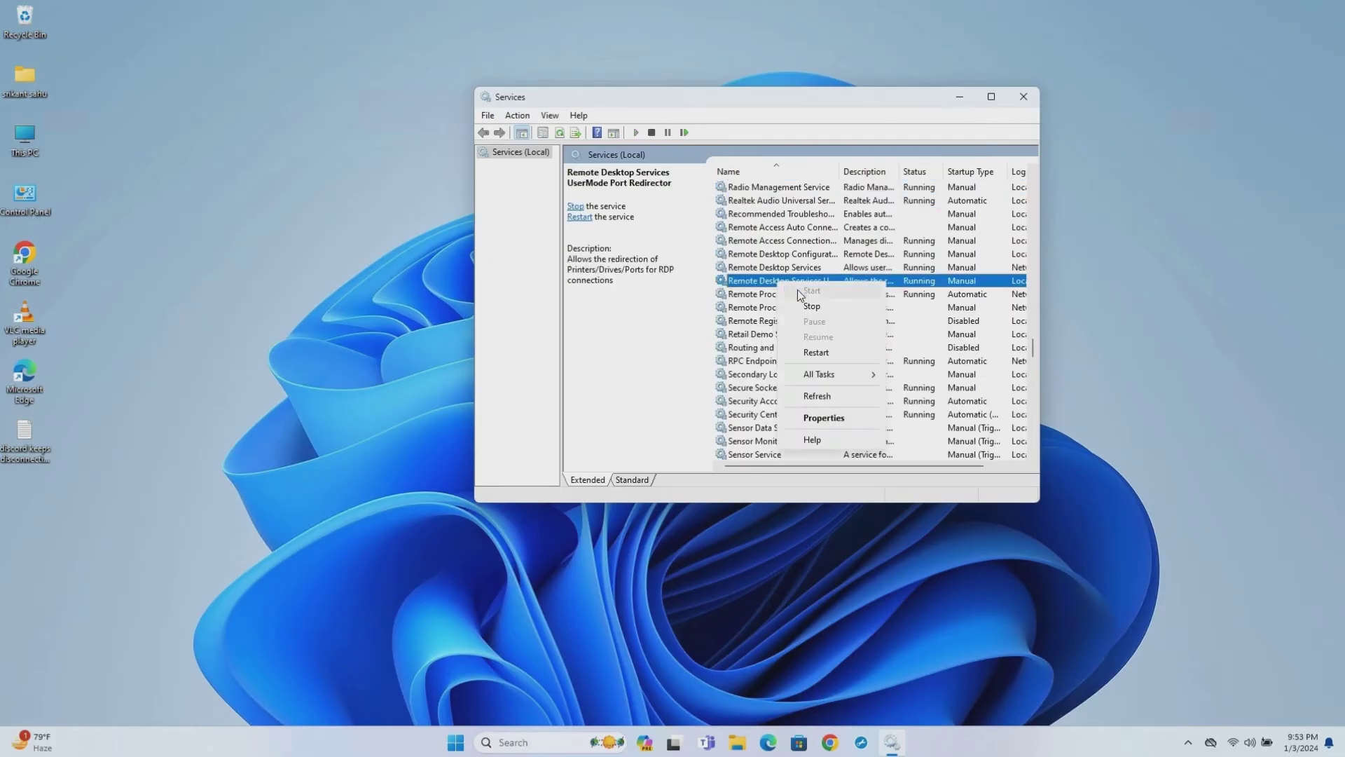
left_click(817, 353)
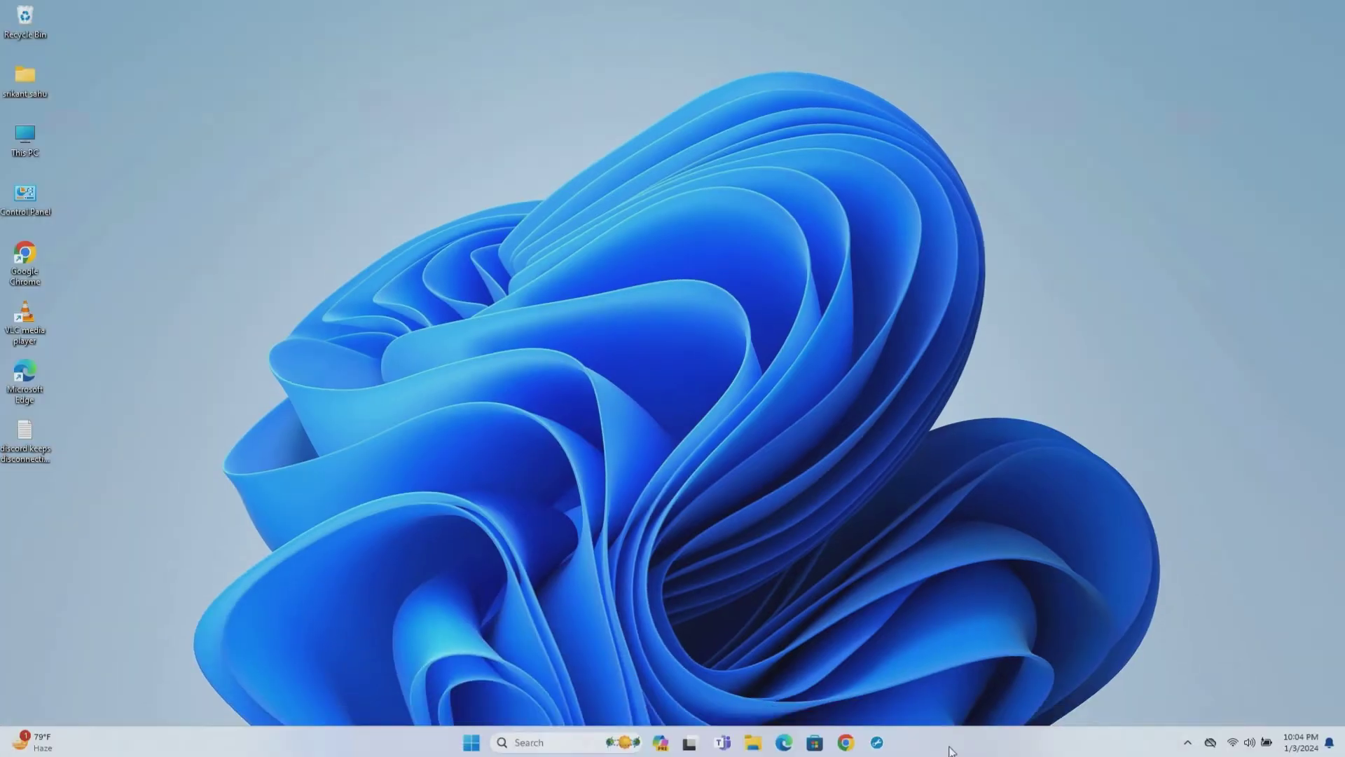
Restart Windows Explorer from Task Manager's process list
right_click(951, 750)
left_click(987, 688)
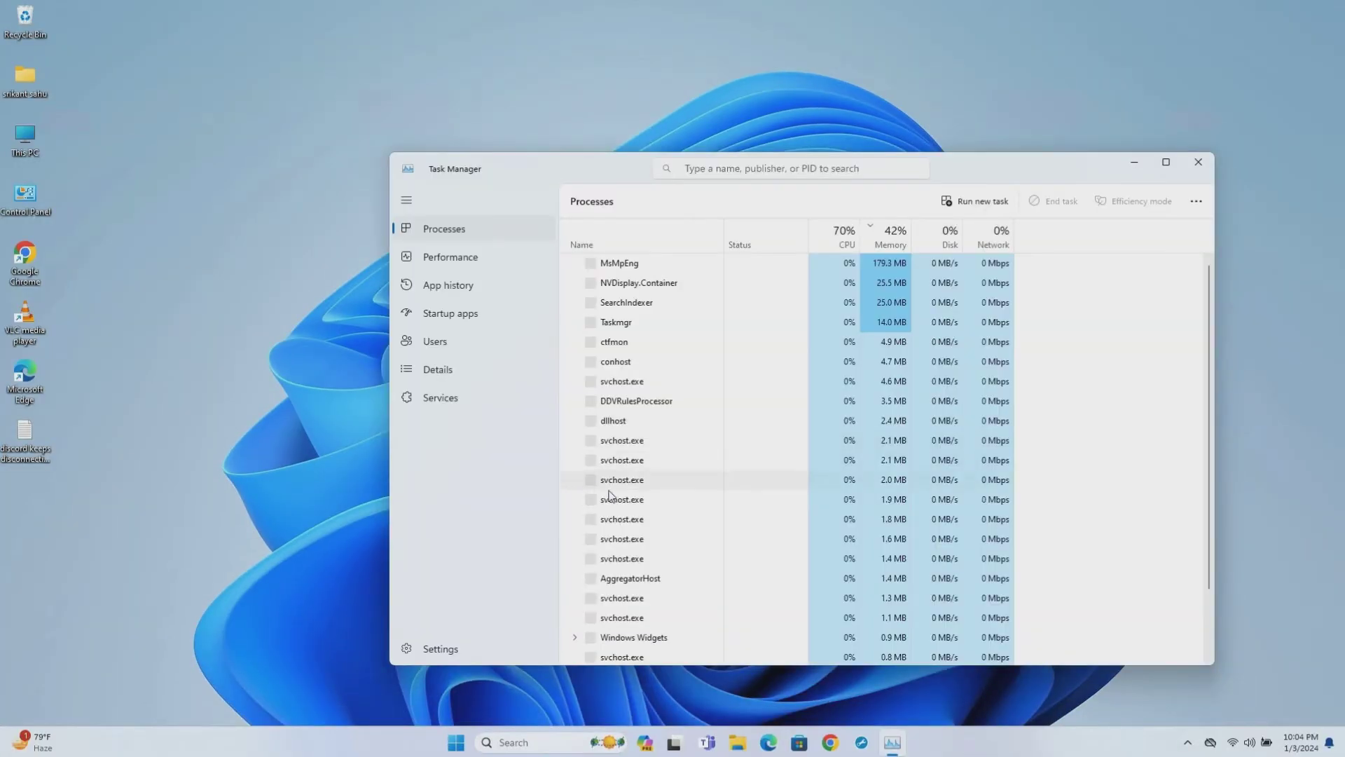
left_click_drag(590, 158, 545, 78)
left_click(589, 348)
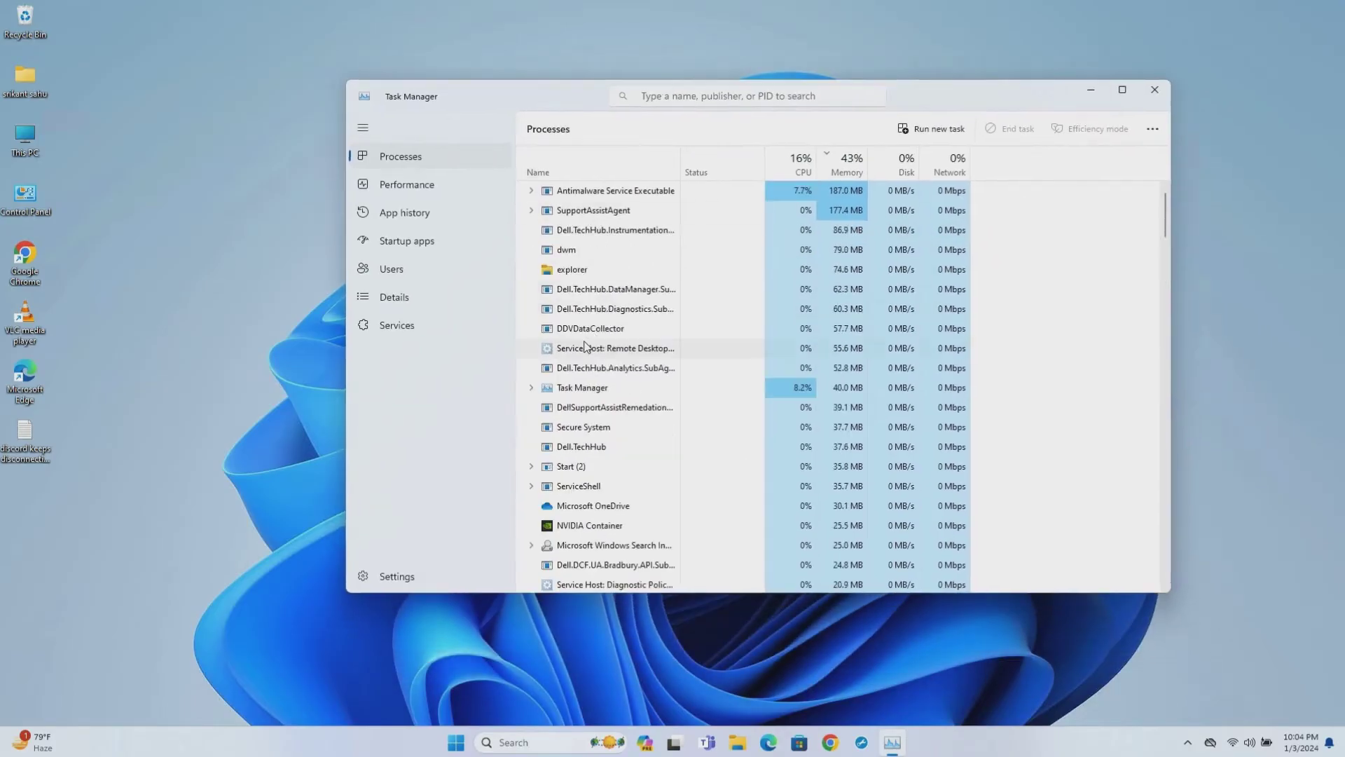
left_click(578, 271)
right_click(578, 270)
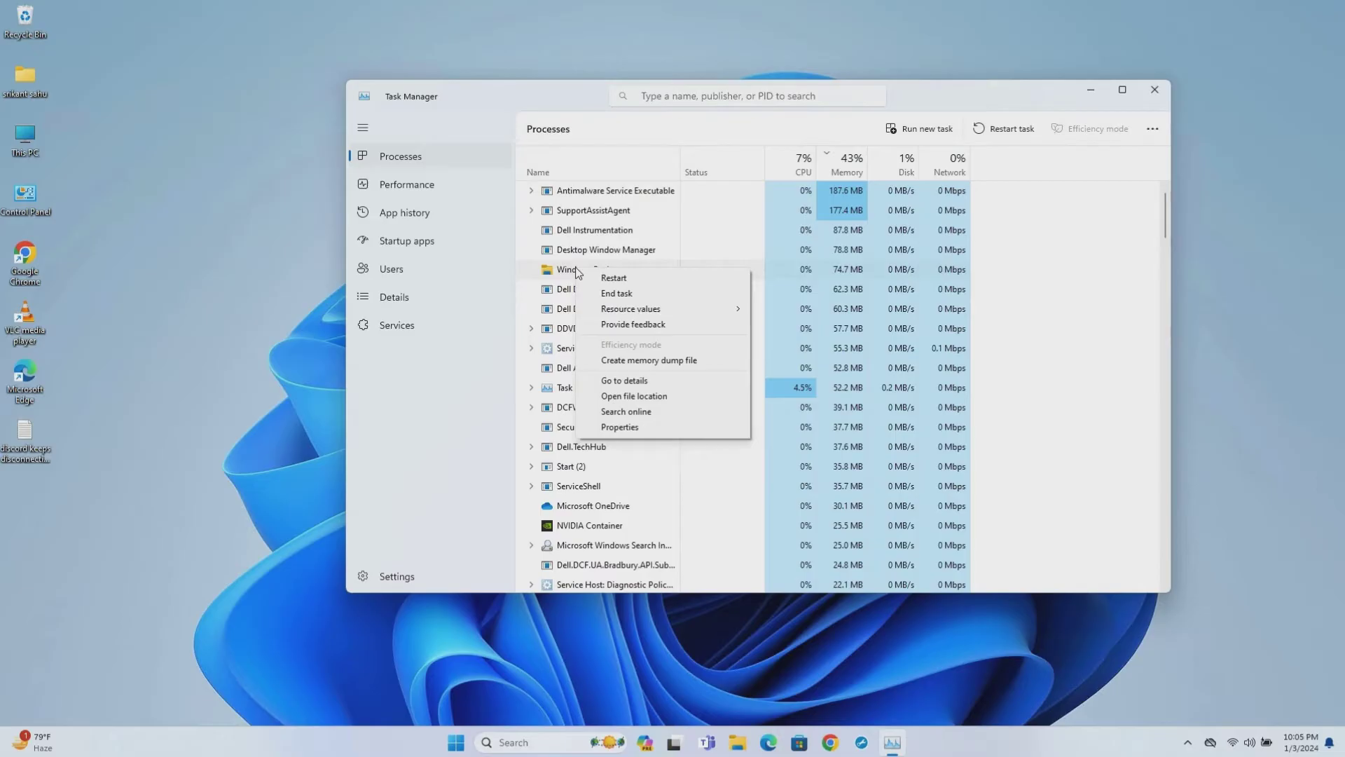
left_click(604, 279)
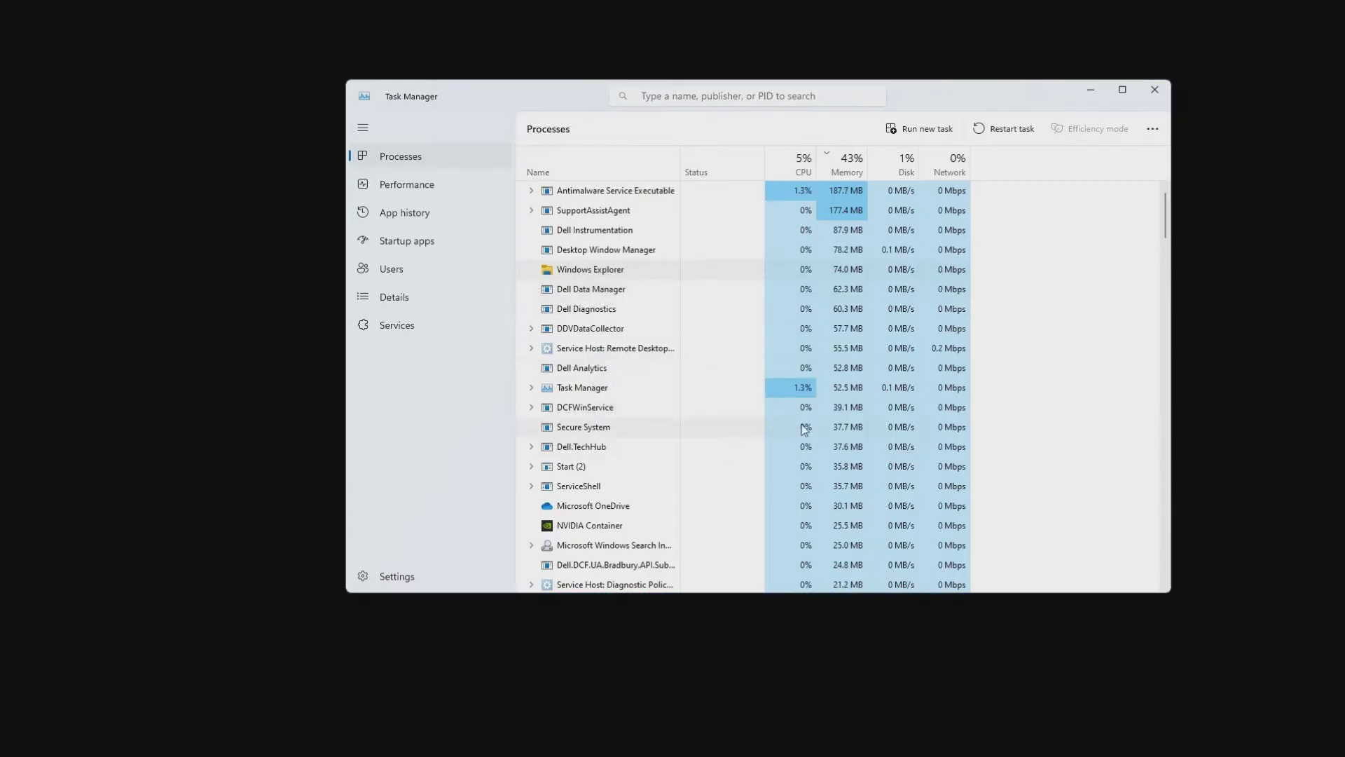
Run explorer.exe as a new task with administrative privileges
left_click(931, 132)
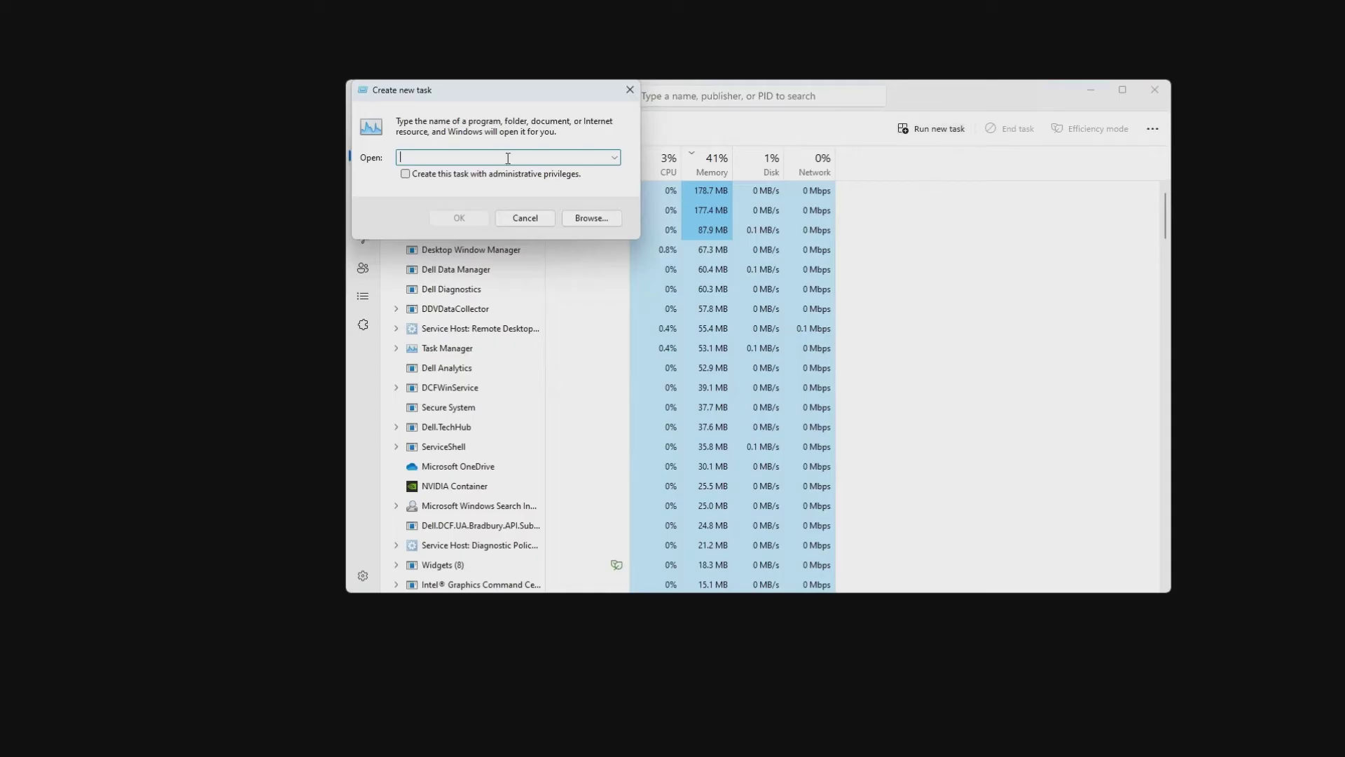
type("explorer")
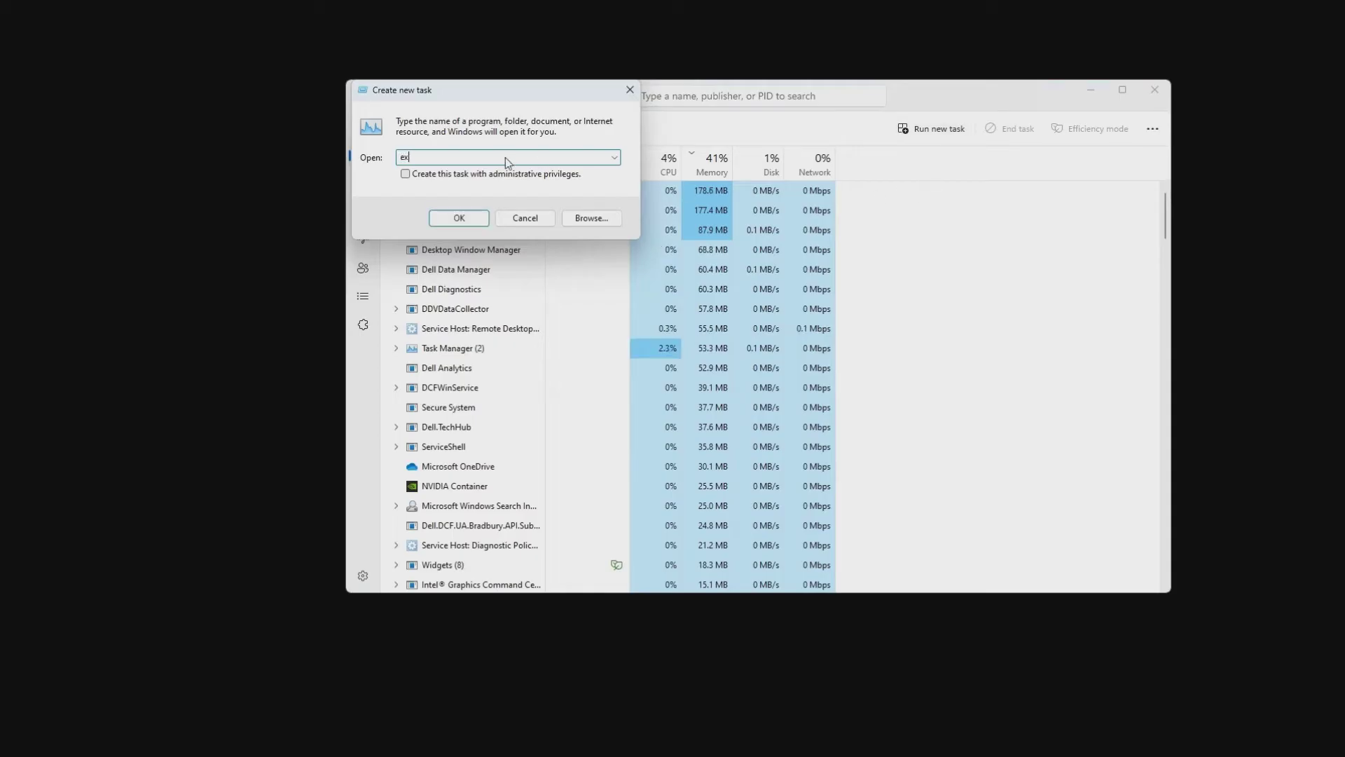
type(".exe")
left_click(406, 174)
left_click(456, 219)
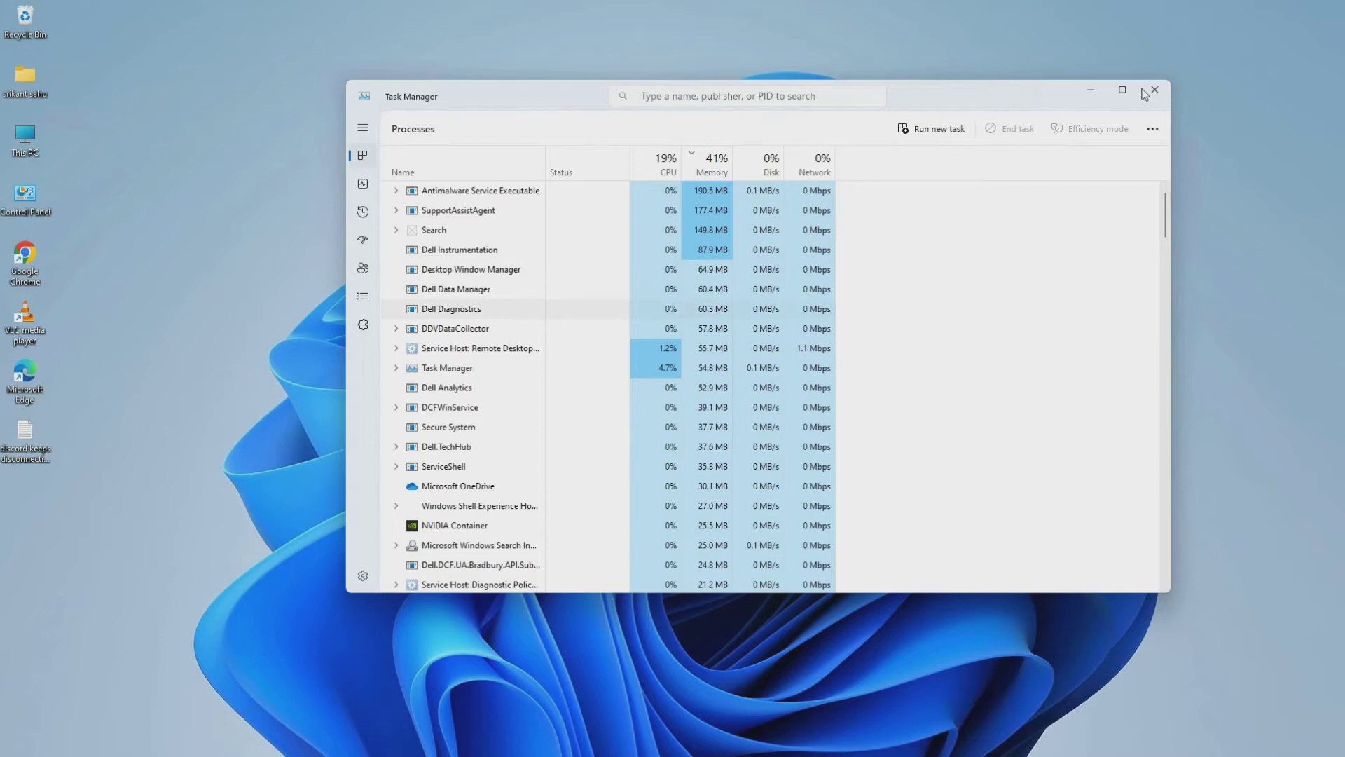
Close Task Manager and launch Remote Desktop Connection from Search's recent apps
left_click(1154, 91)
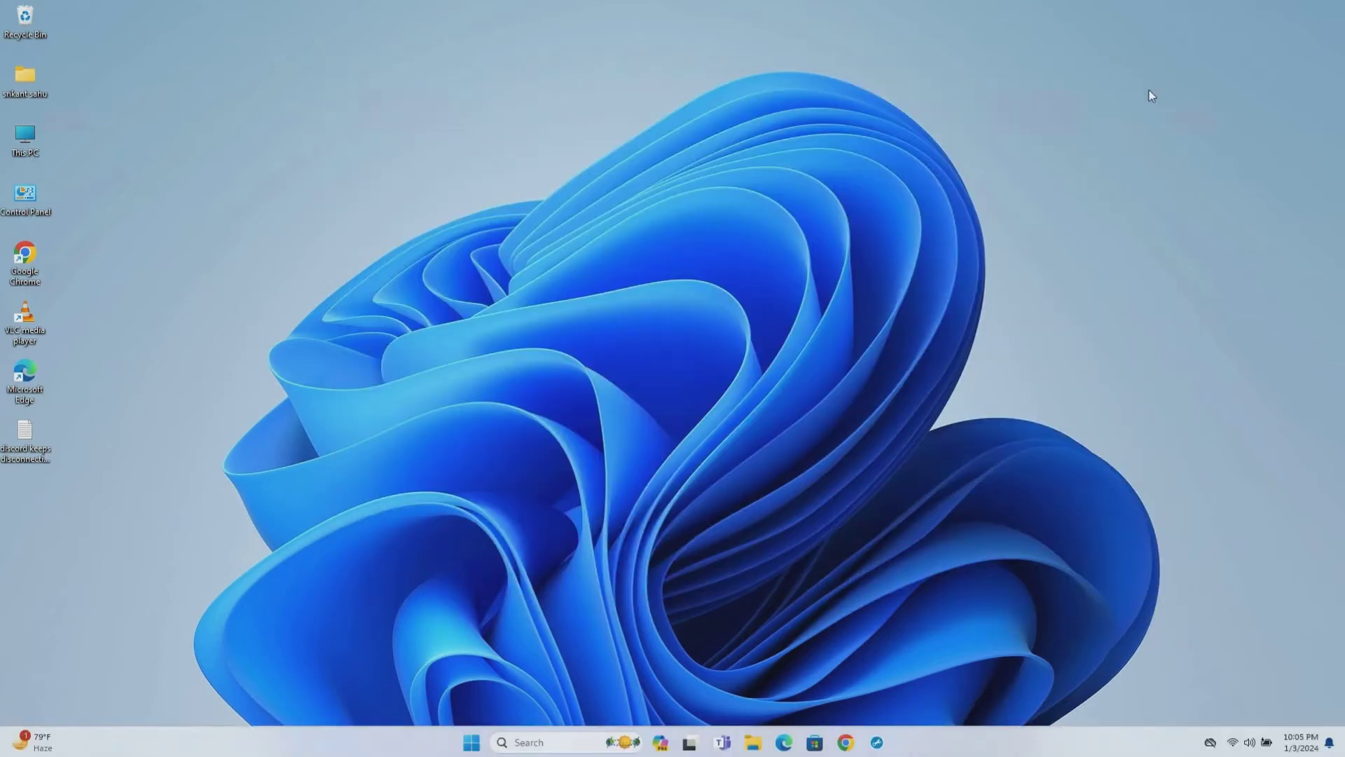
left_click(532, 739)
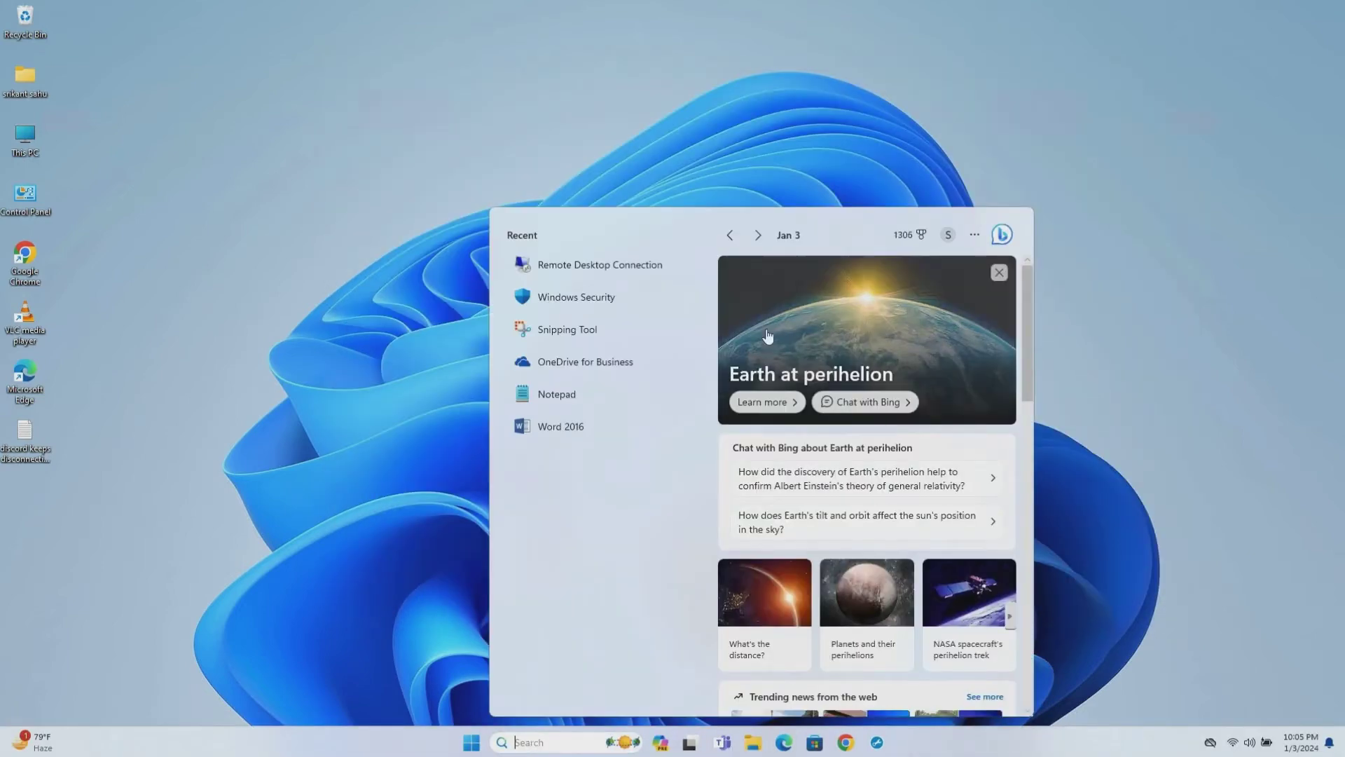
left_click(559, 269)
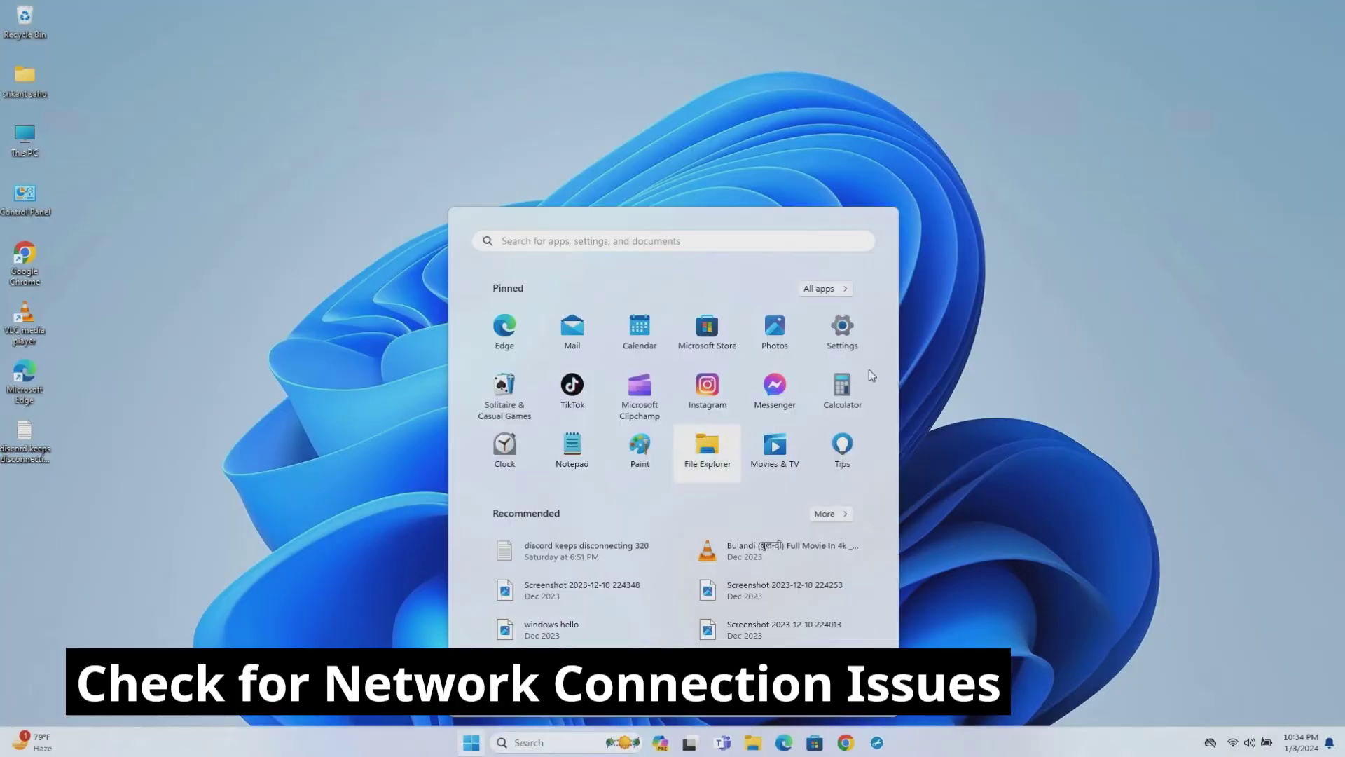
Open Advanced sharing settings under Settings' Network & internet section
left_click(831, 330)
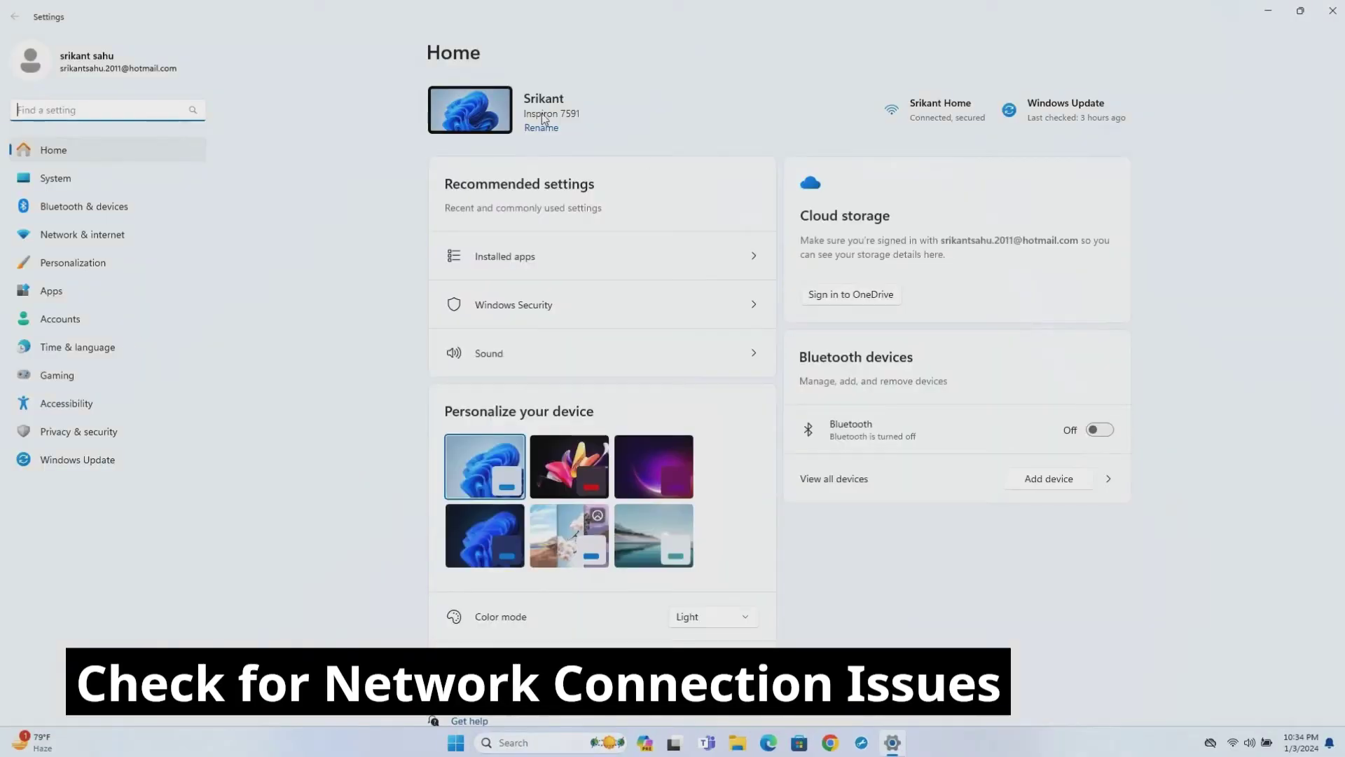
left_click(77, 238)
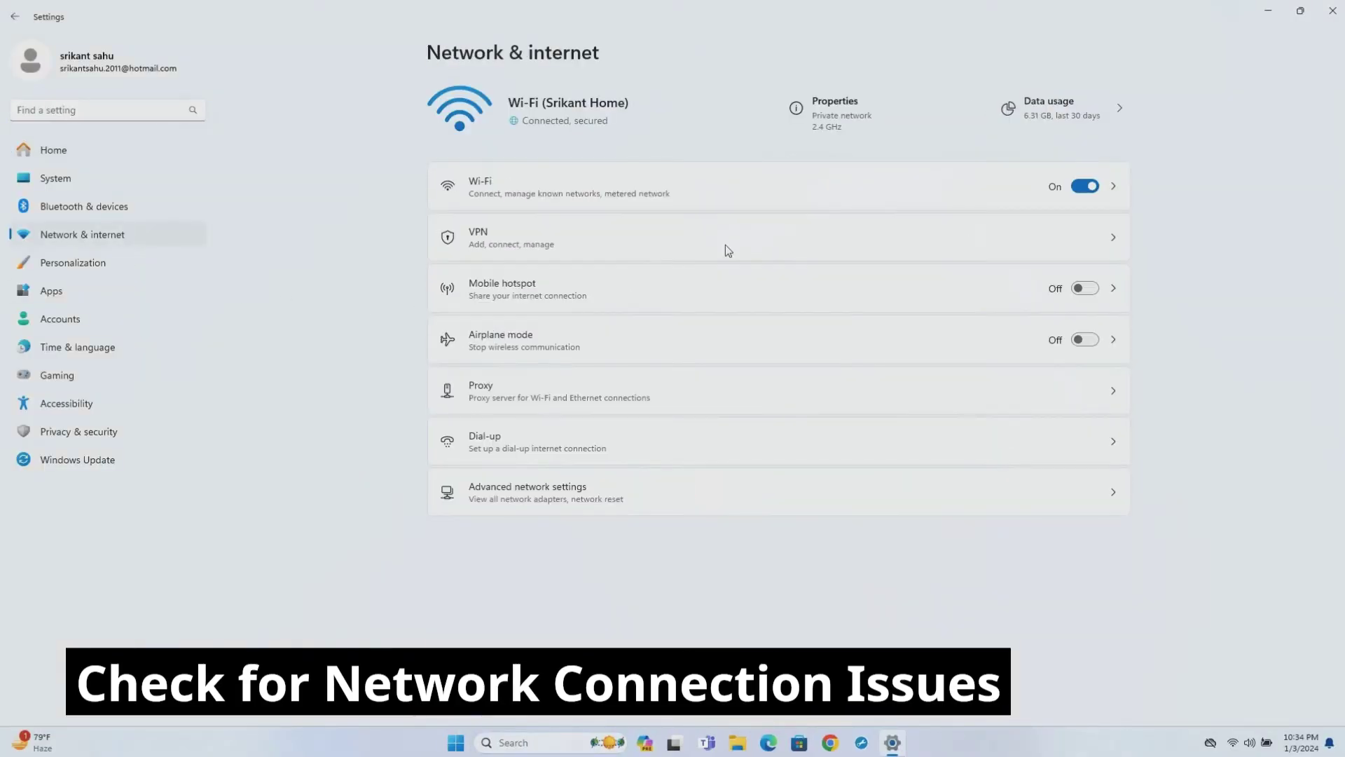
left_click(700, 493)
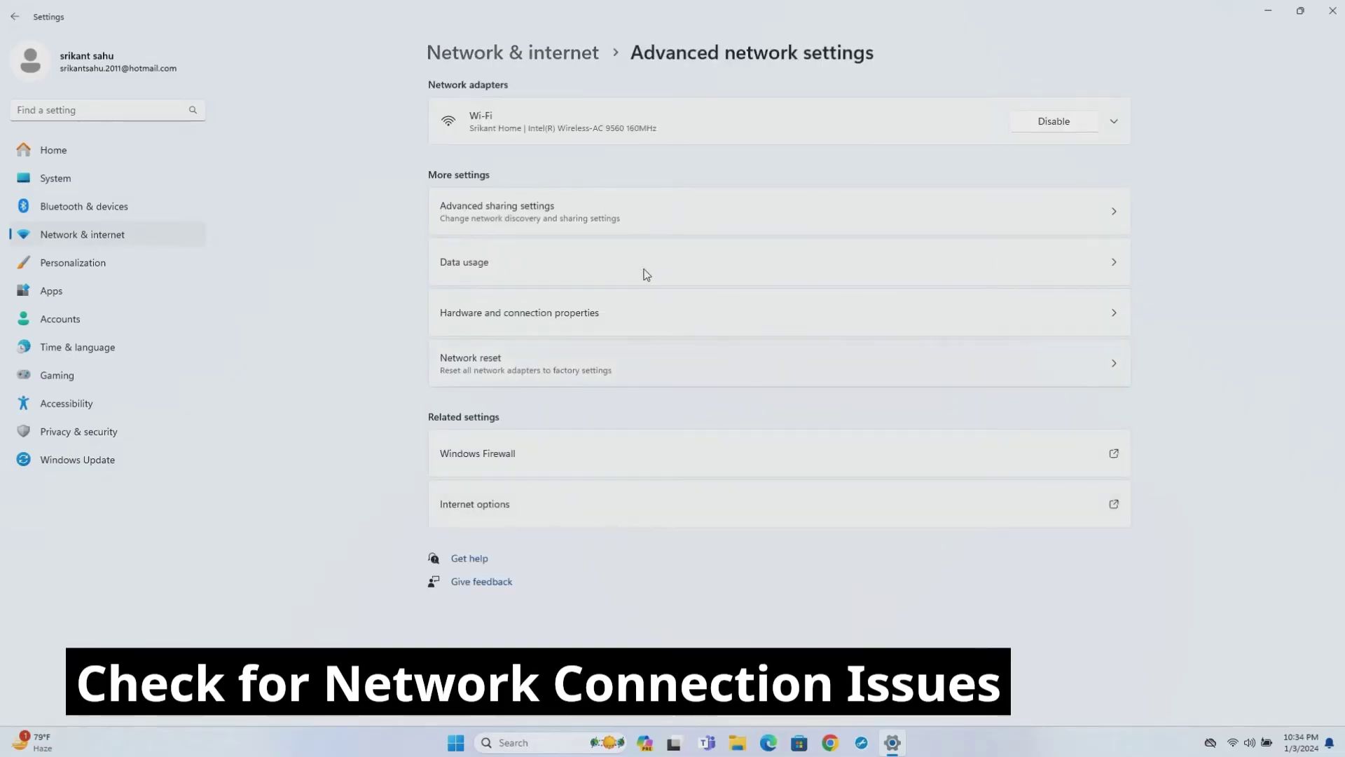
left_click(868, 207)
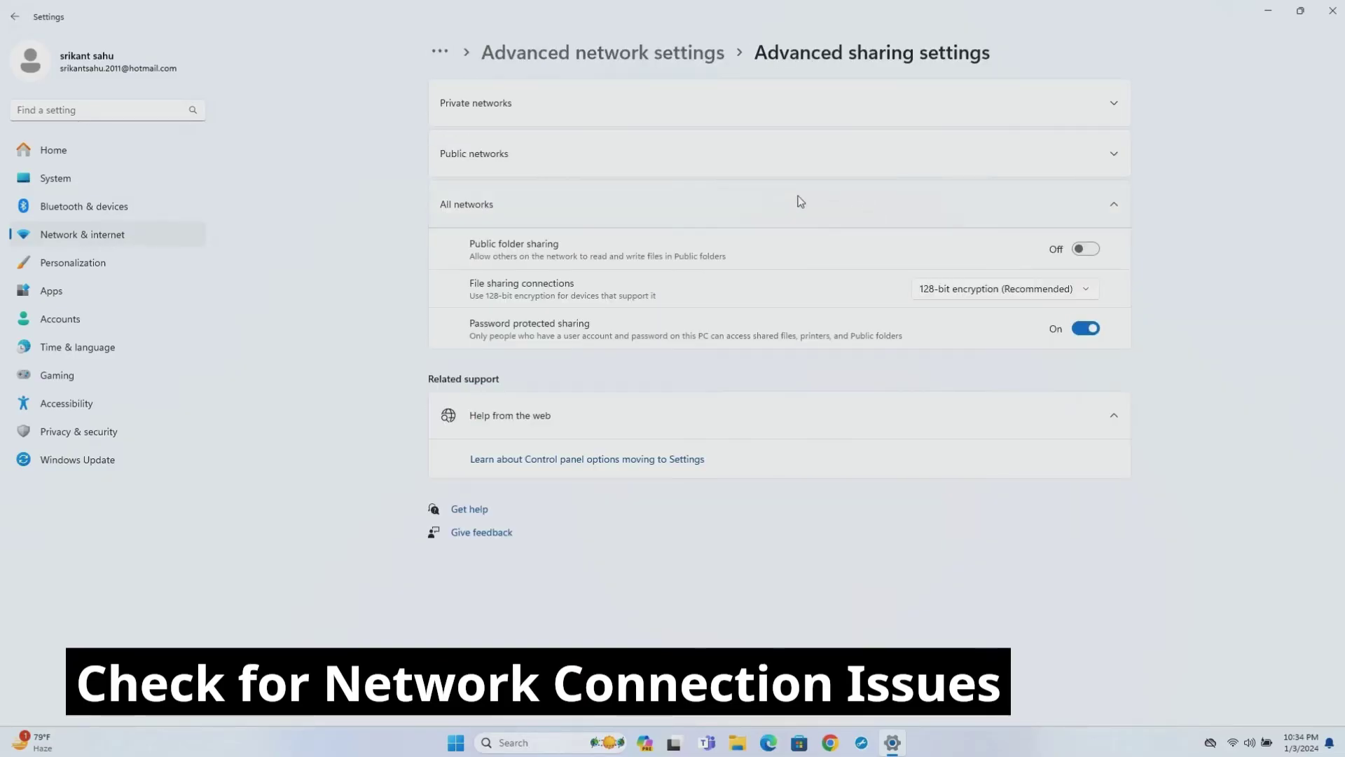
Enable public network discovery and file sharing, plus private file sharing, then close Settings
left_click(1117, 156)
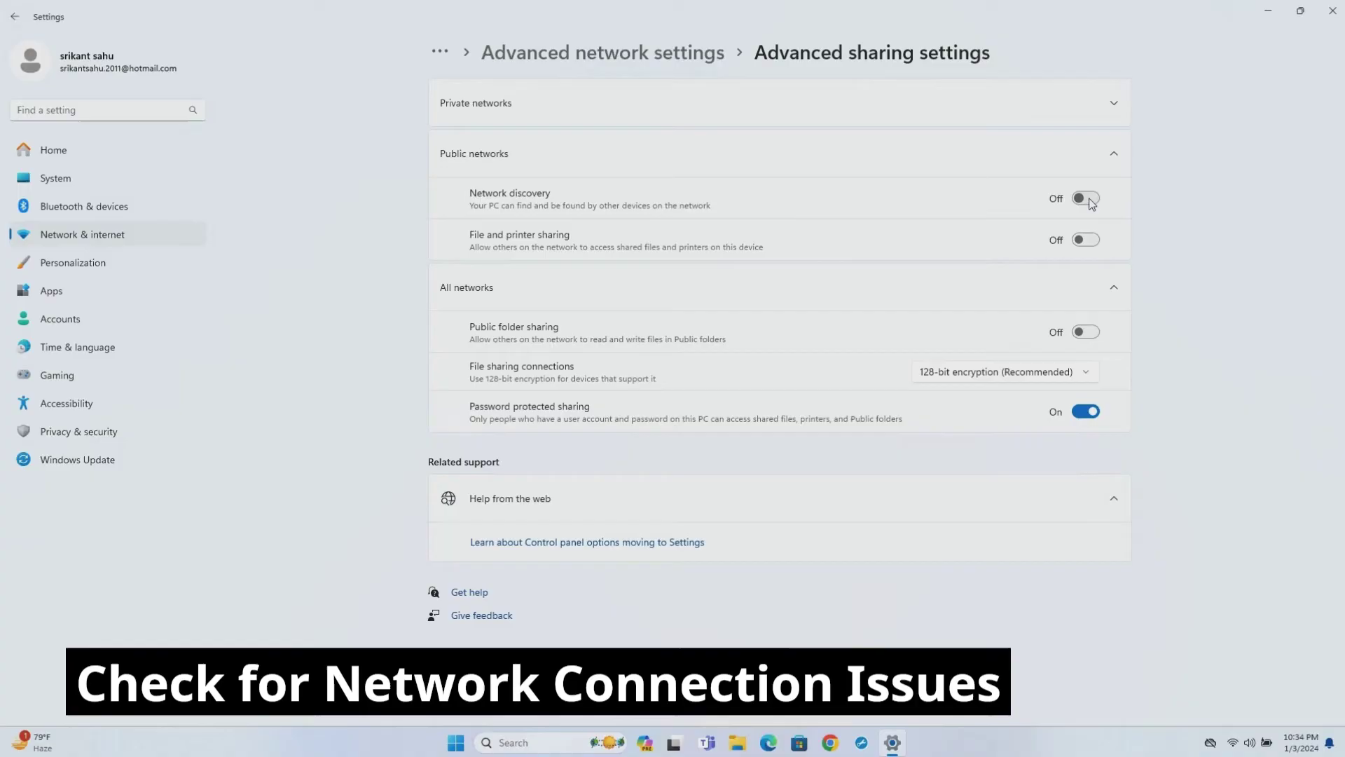
left_click(1095, 200)
left_click(1091, 241)
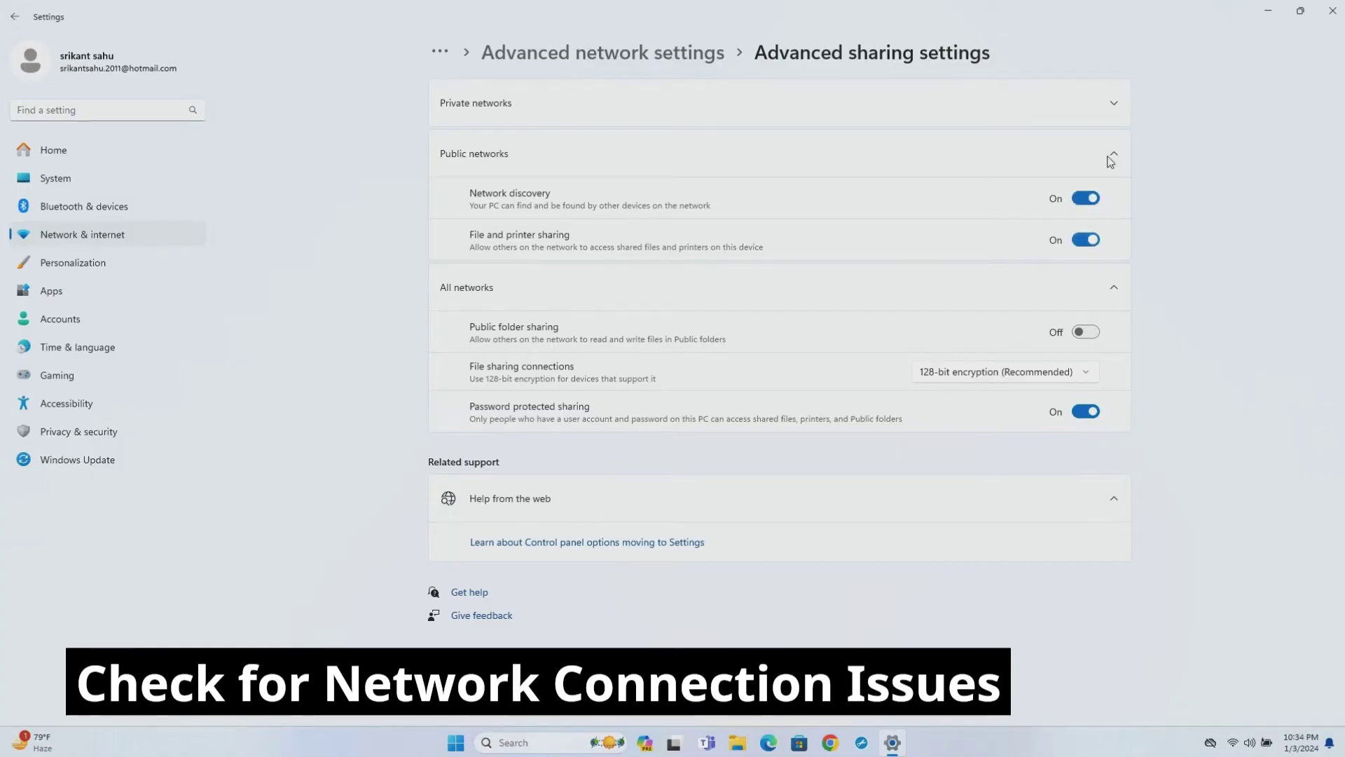
left_click(1116, 114)
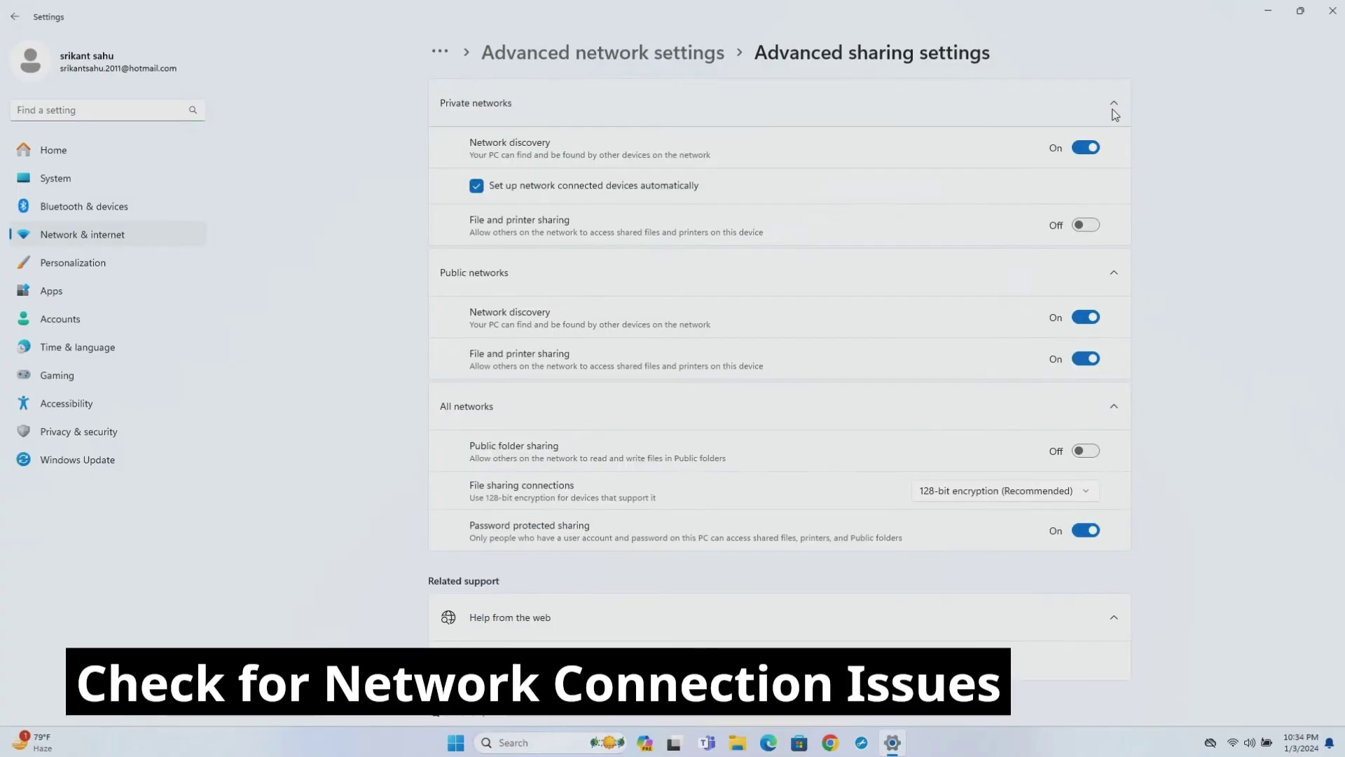
left_click(1091, 226)
double_click(1161, 11)
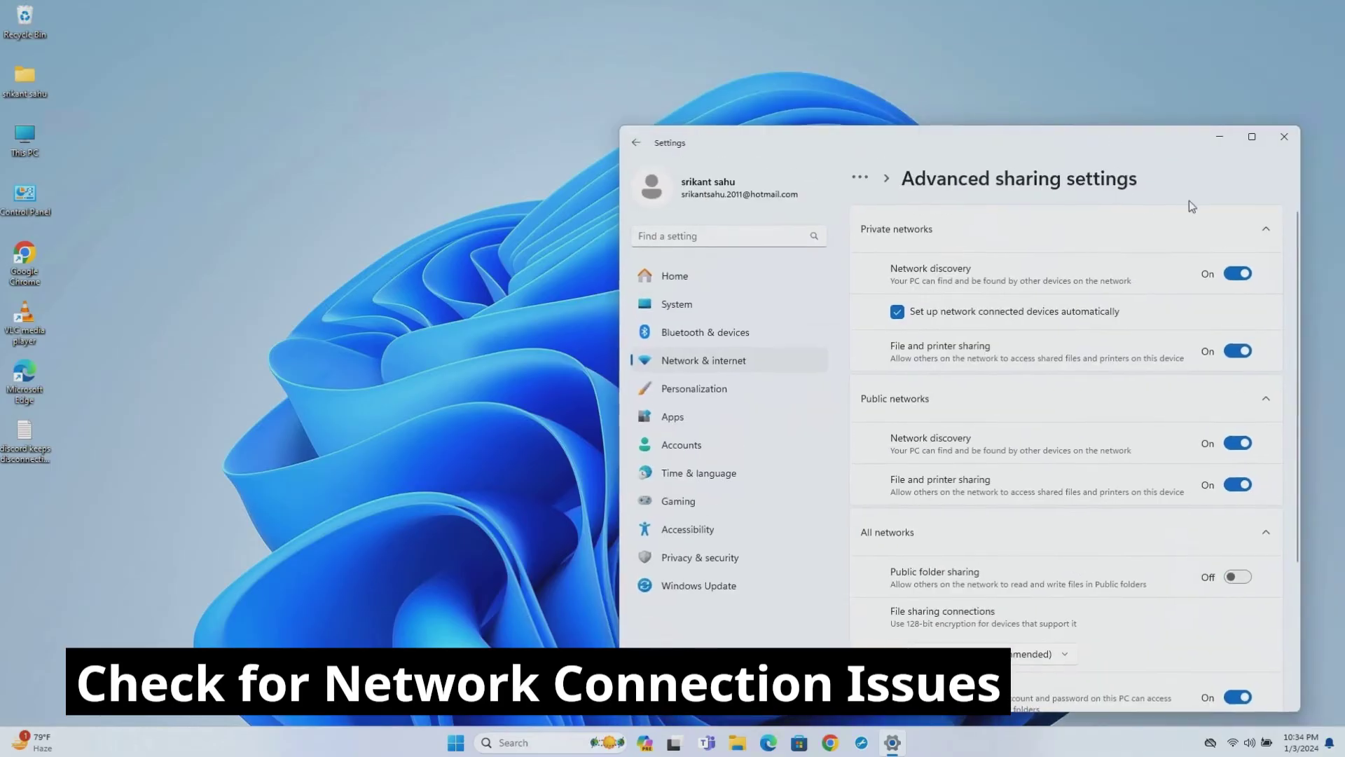
left_click(1282, 140)
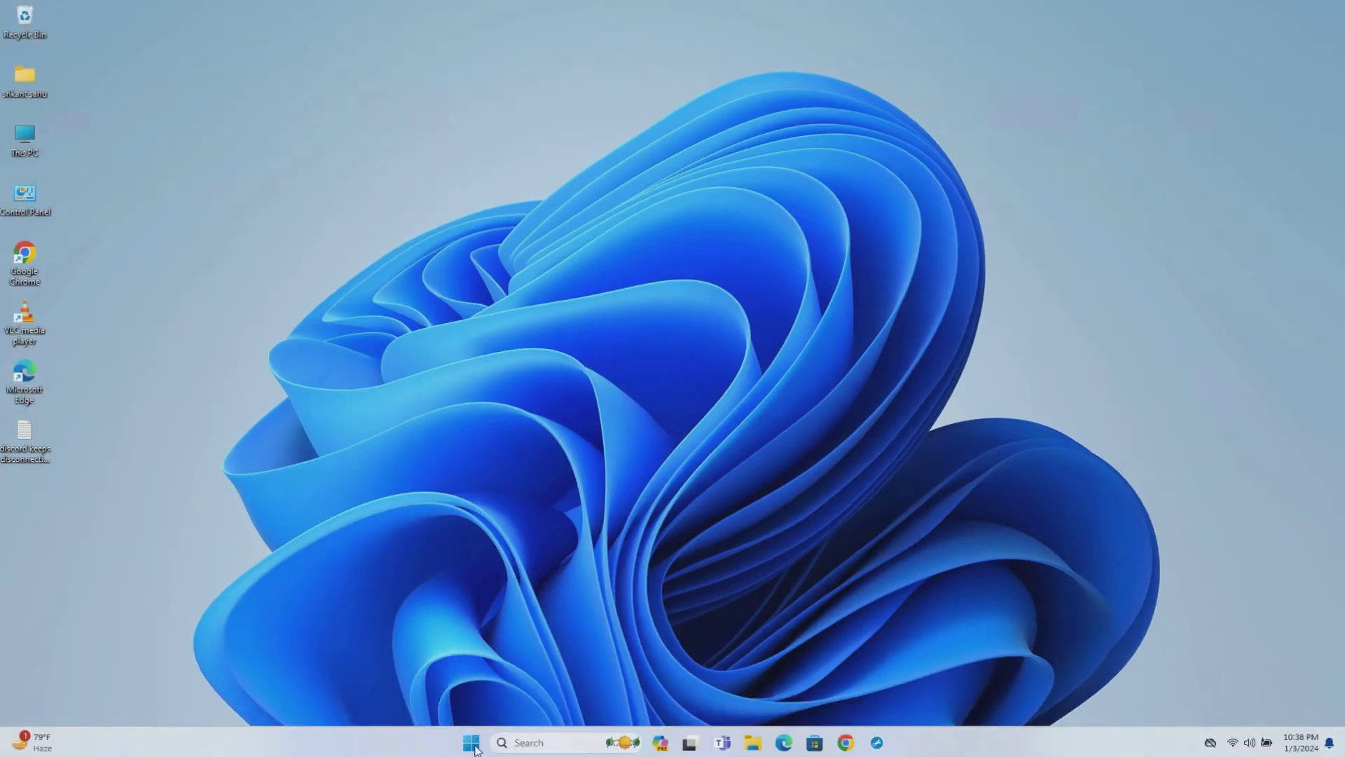
Open the Update driver options for the NVIDIA GeForce GTX 1050 in Device Manager
right_click(472, 744)
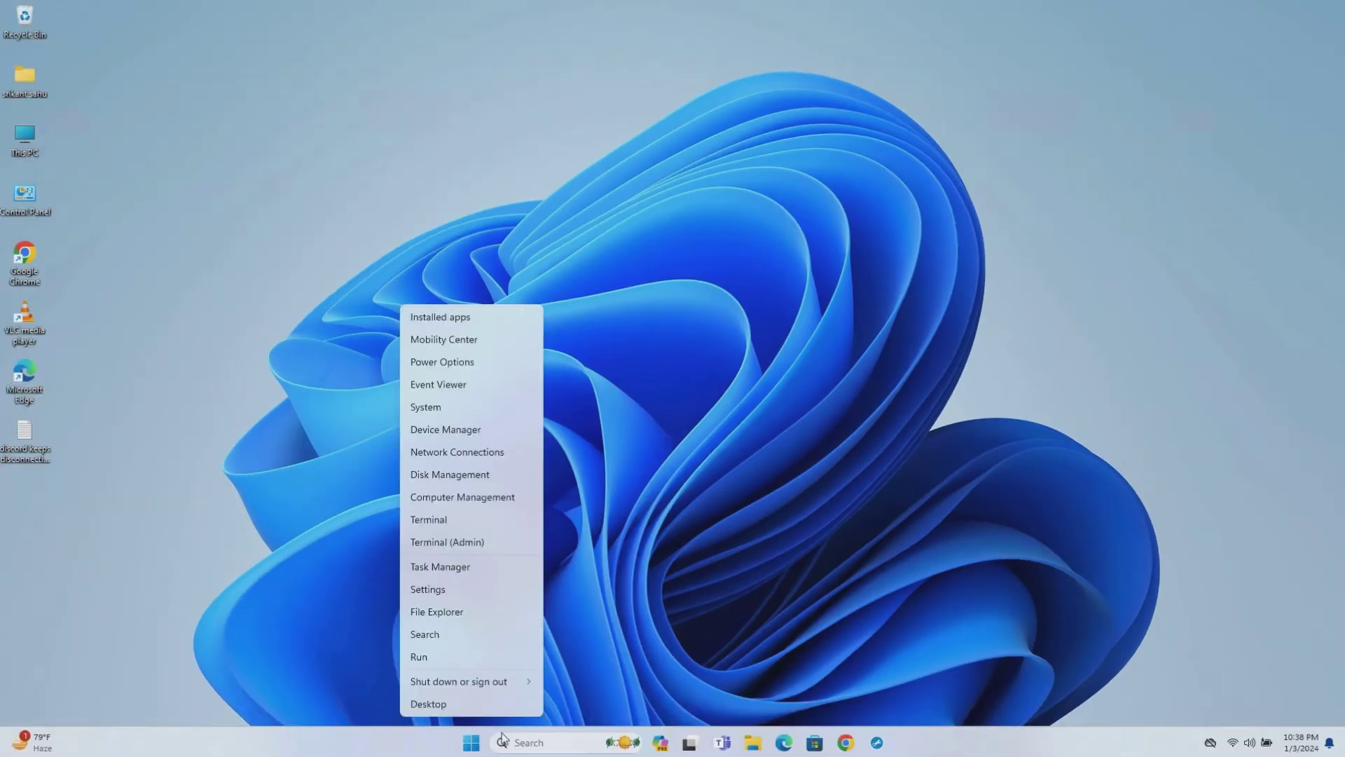
left_click(472, 430)
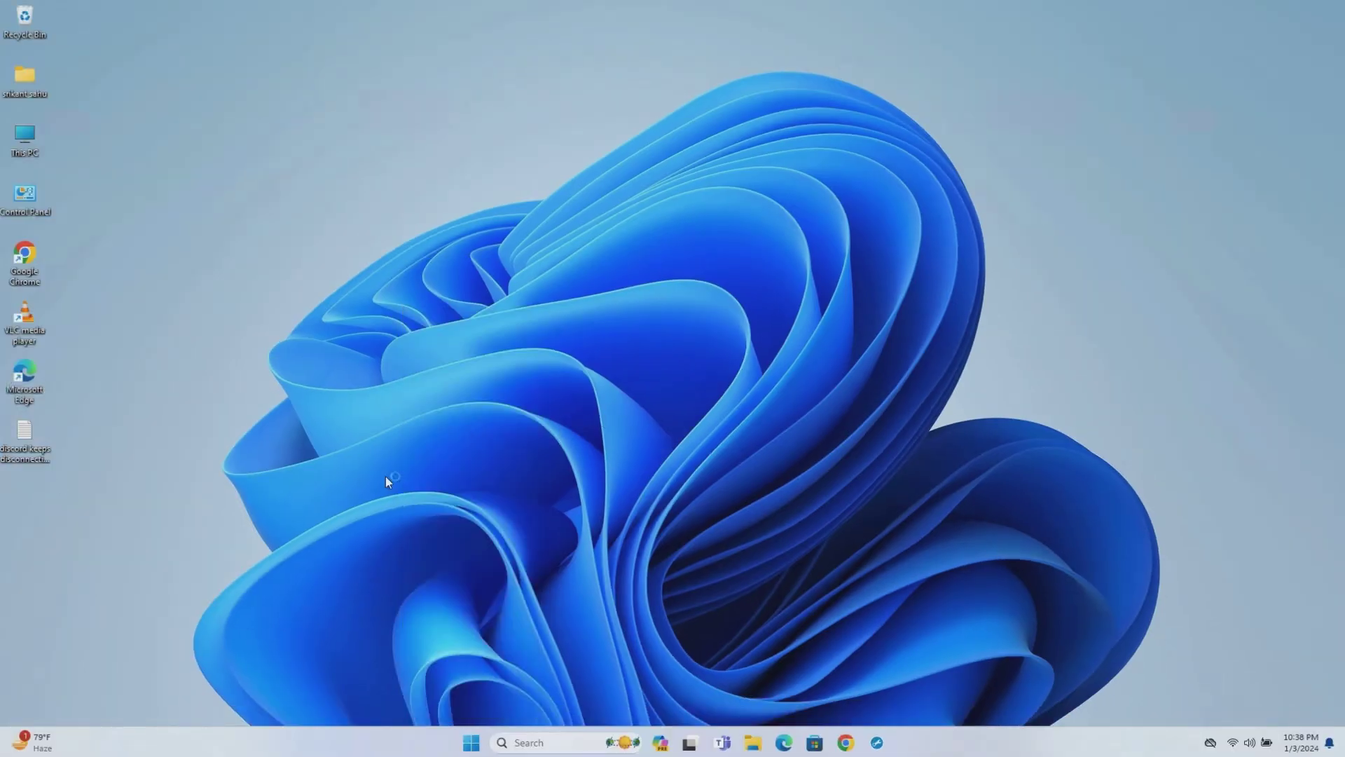
left_click_drag(258, 40, 610, 118)
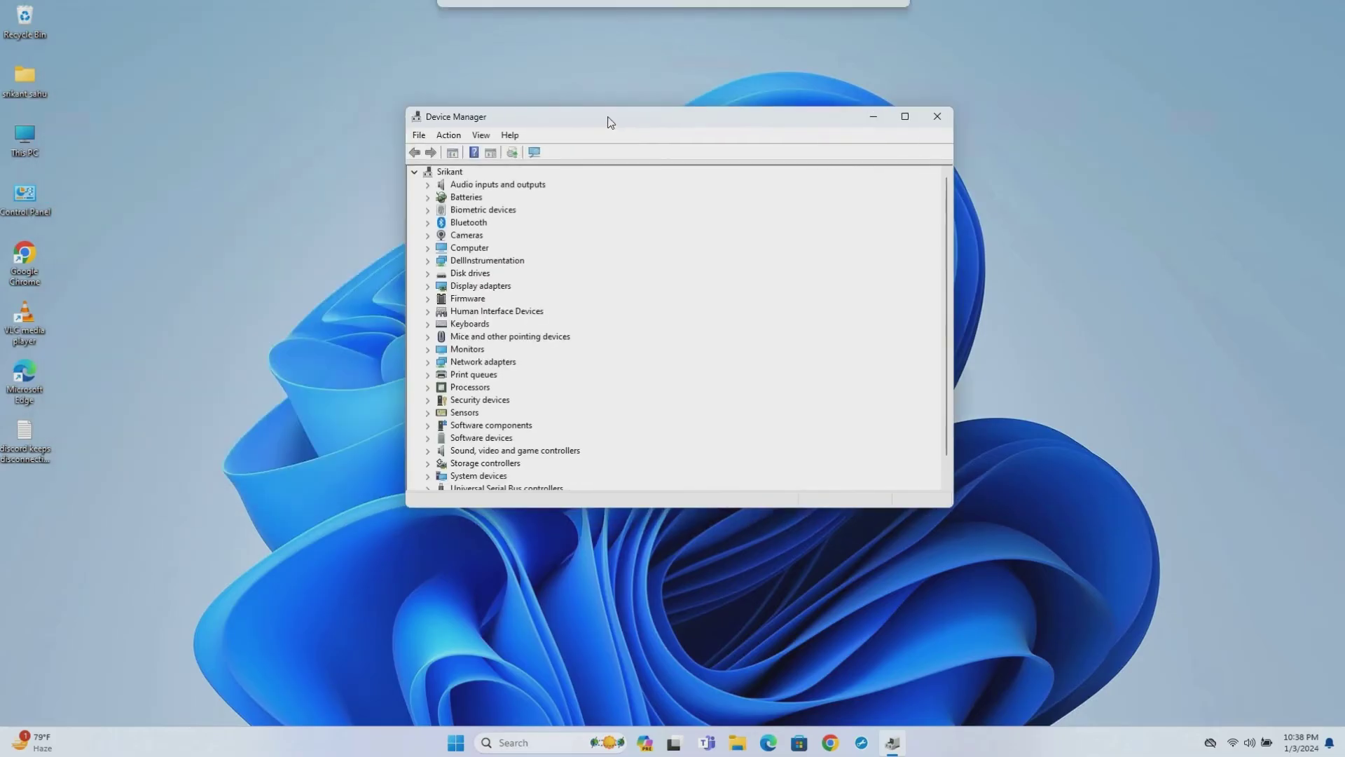
left_click(430, 288)
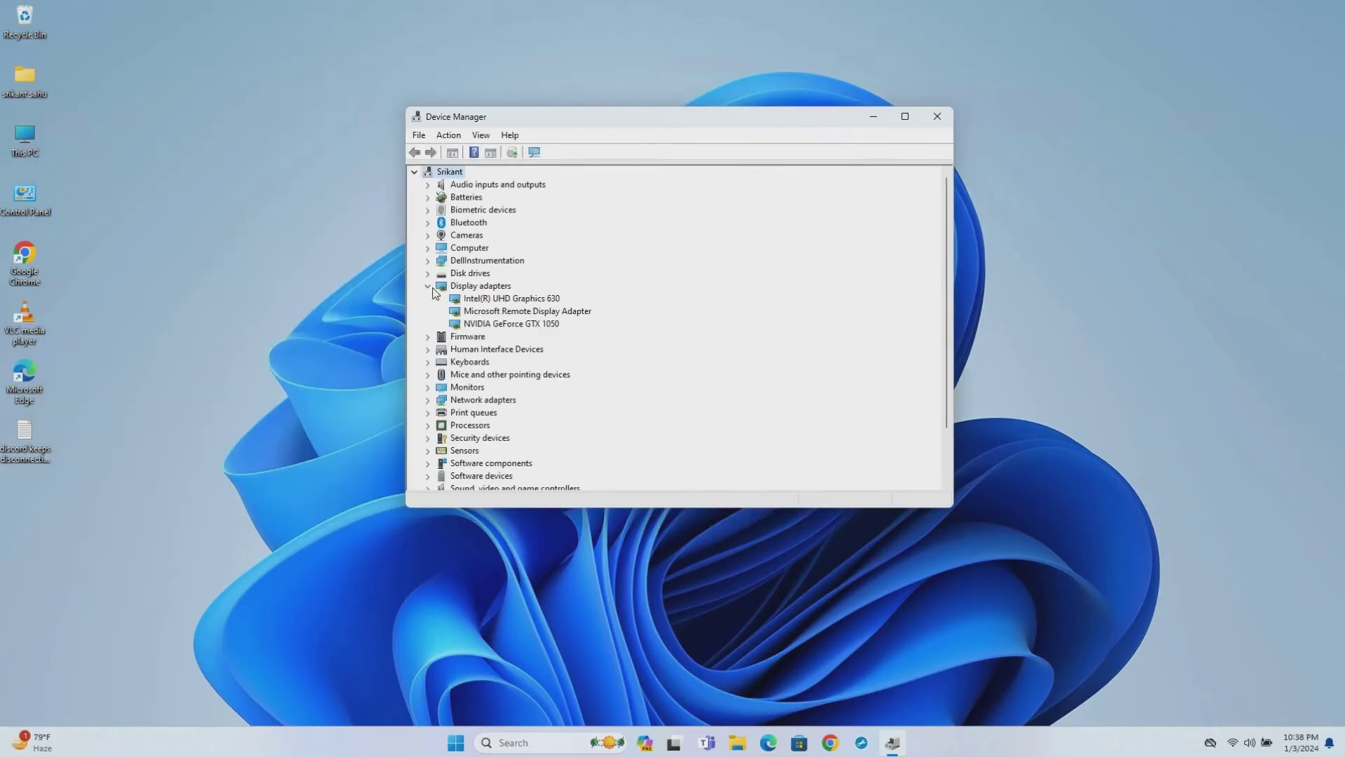
right_click(494, 325)
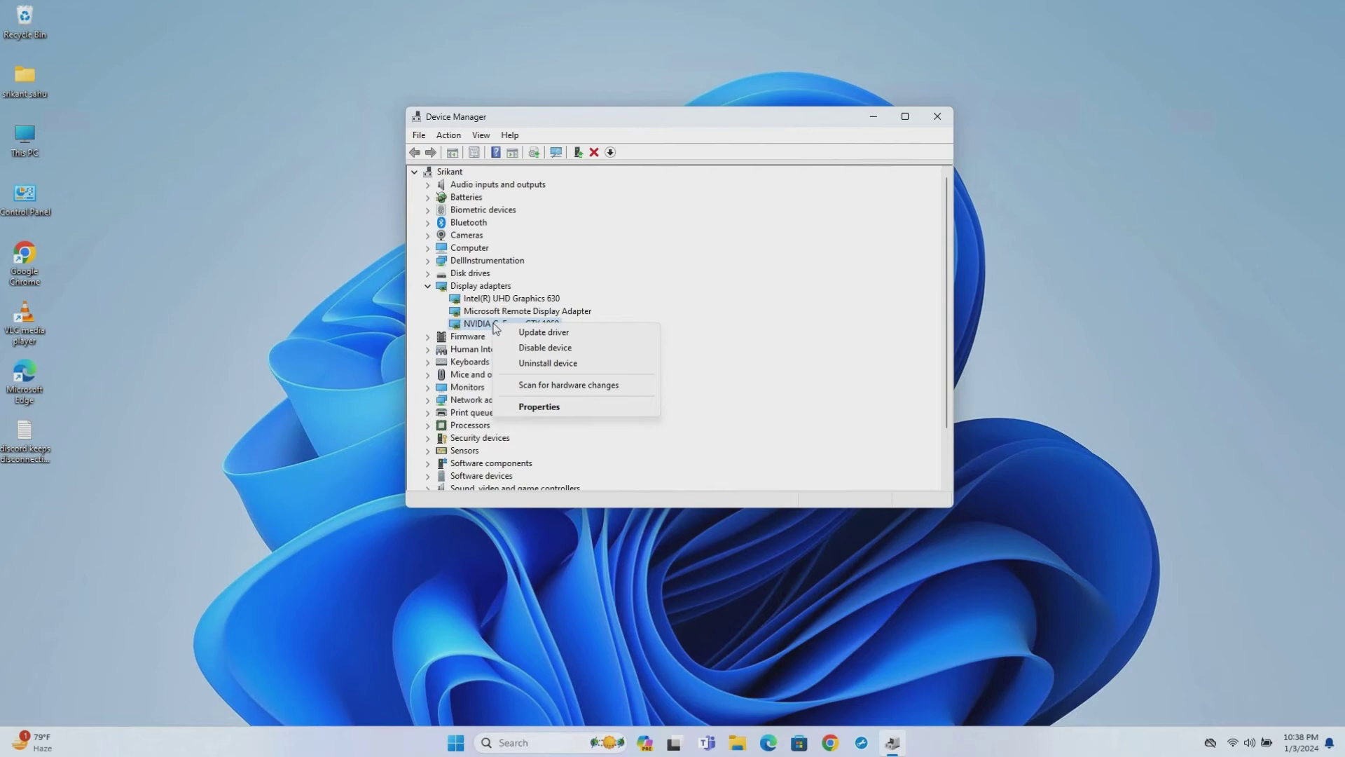
left_click(538, 333)
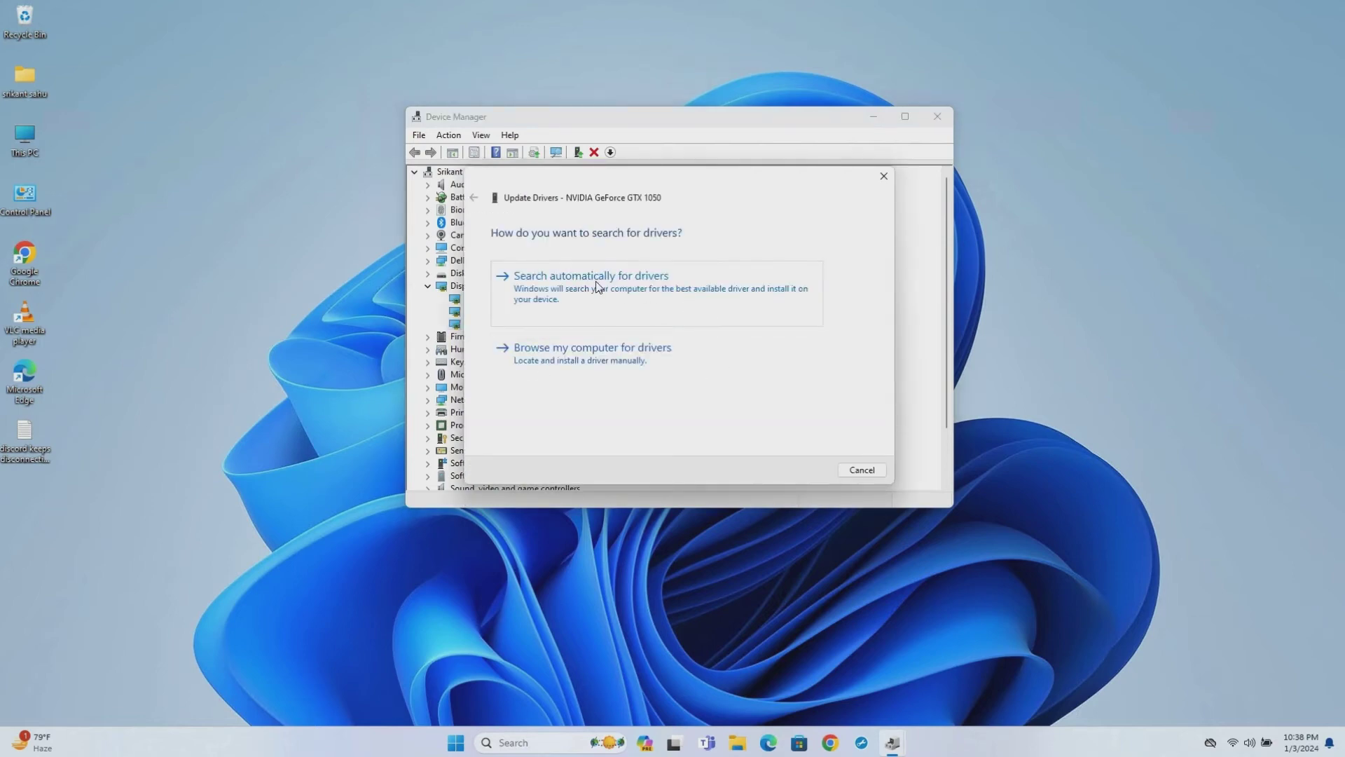
Close the Update Drivers window and Device Manager
left_click_drag(604, 176, 638, 177)
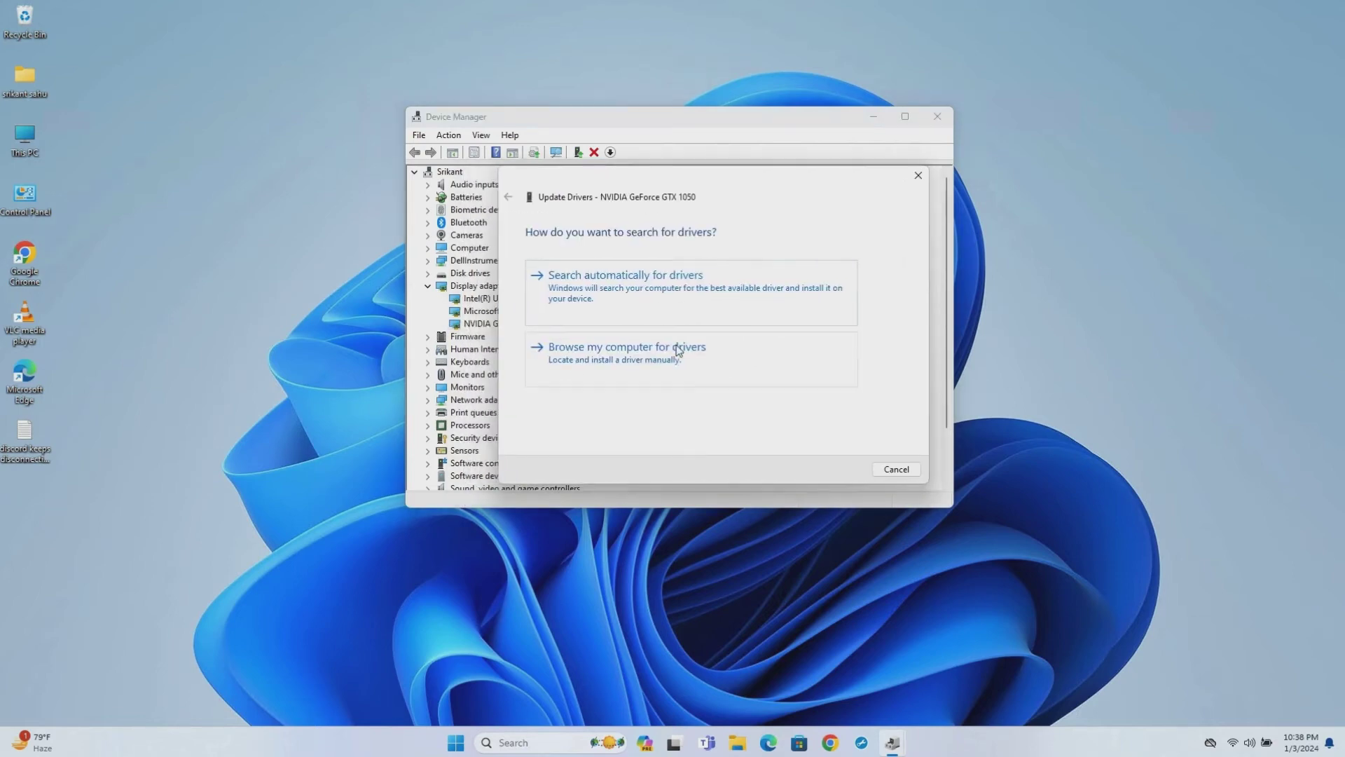
left_click(918, 175)
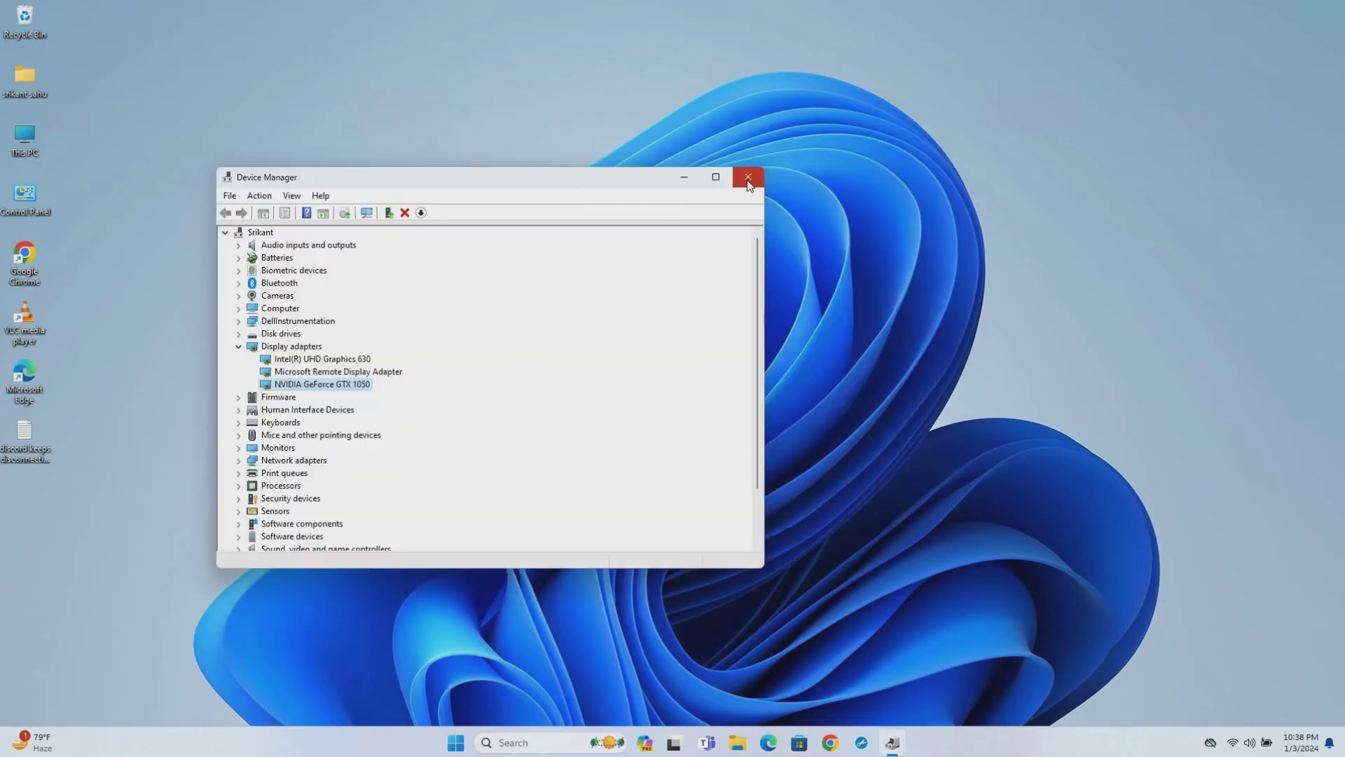
left_click(748, 175)
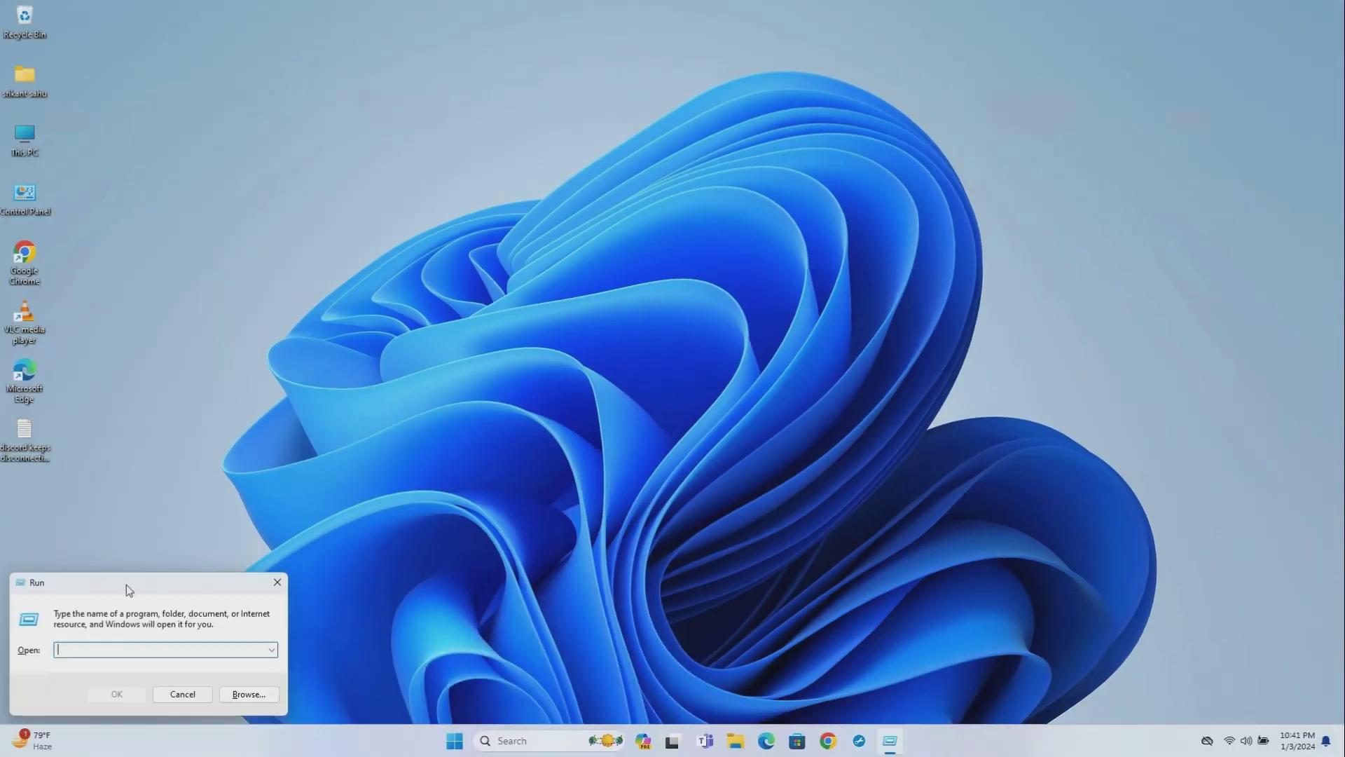
Launch the Local Group Policy Editor with gpedit.msc
left_click_drag(126, 584, 570, 620)
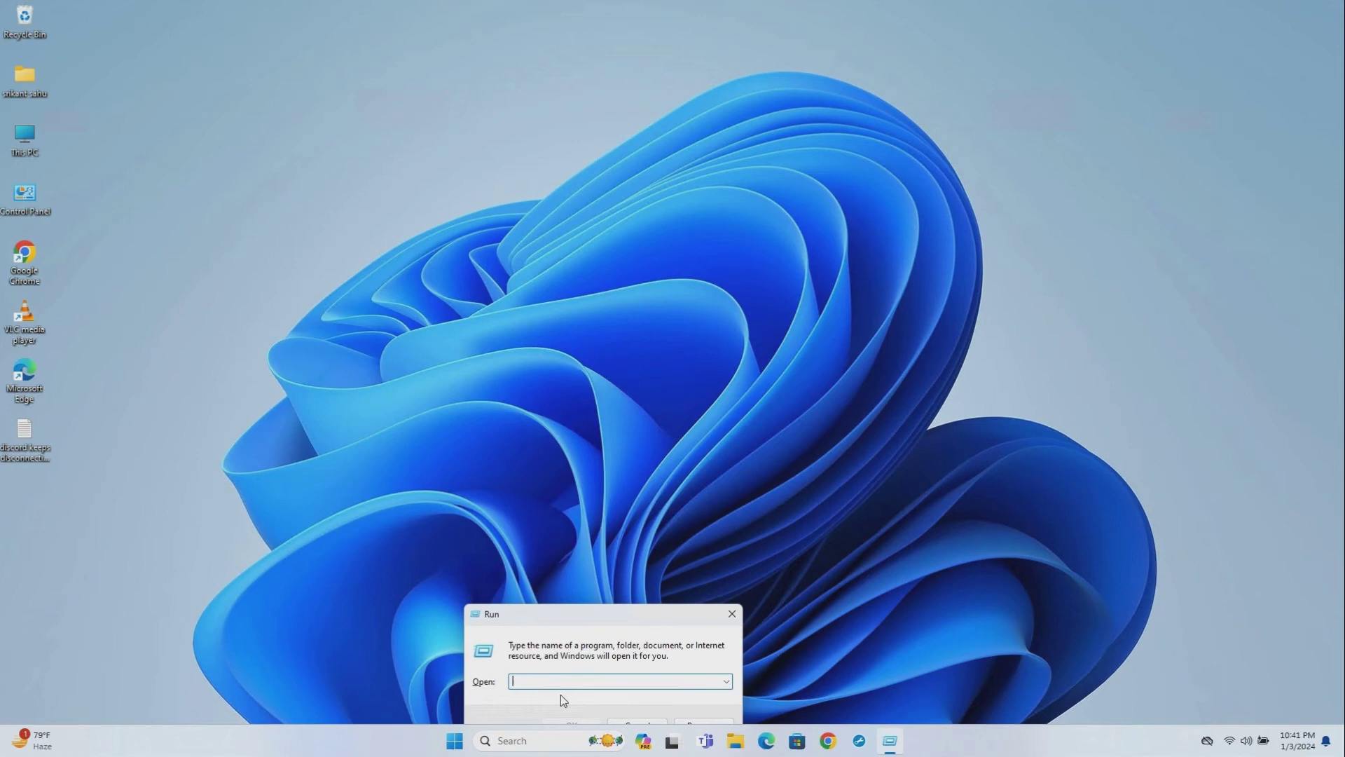
type("gpedit.msc")
key("Return")
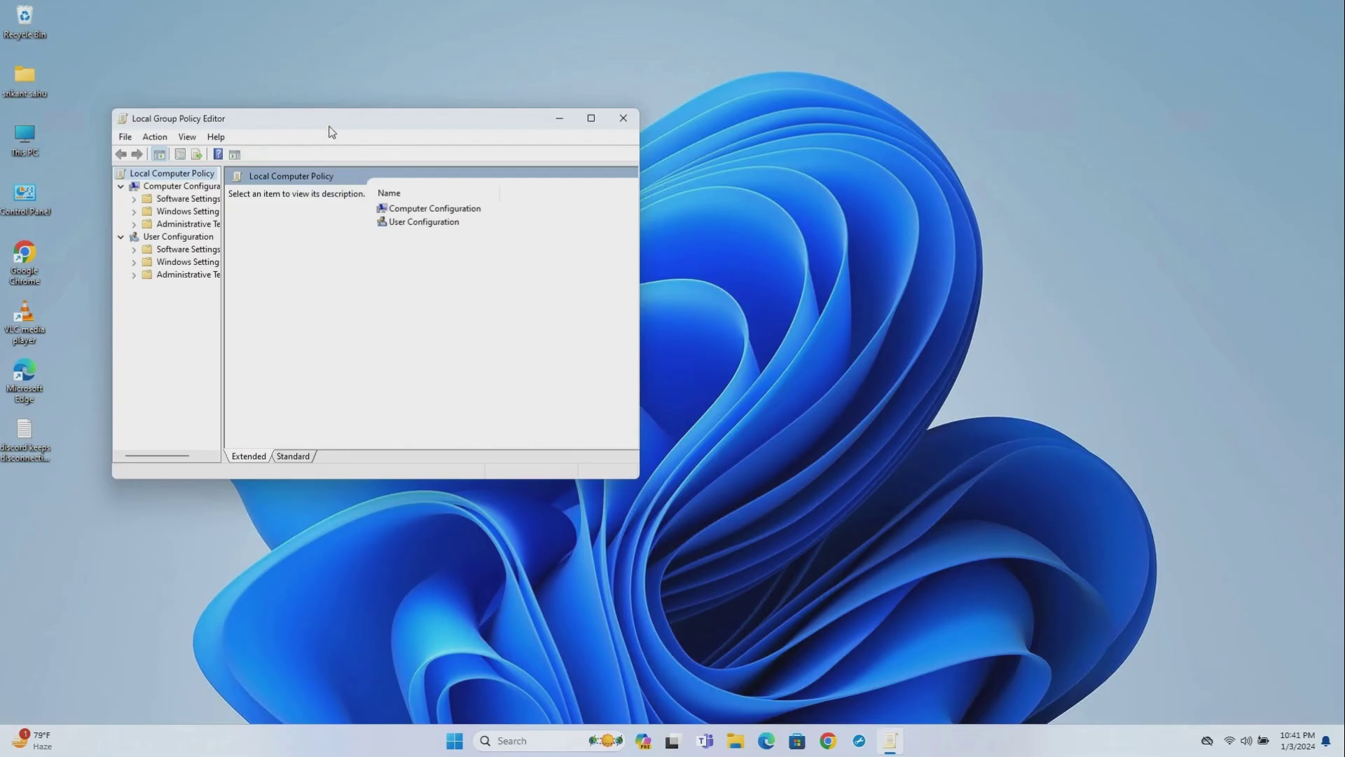
left_click_drag(315, 121, 628, 162)
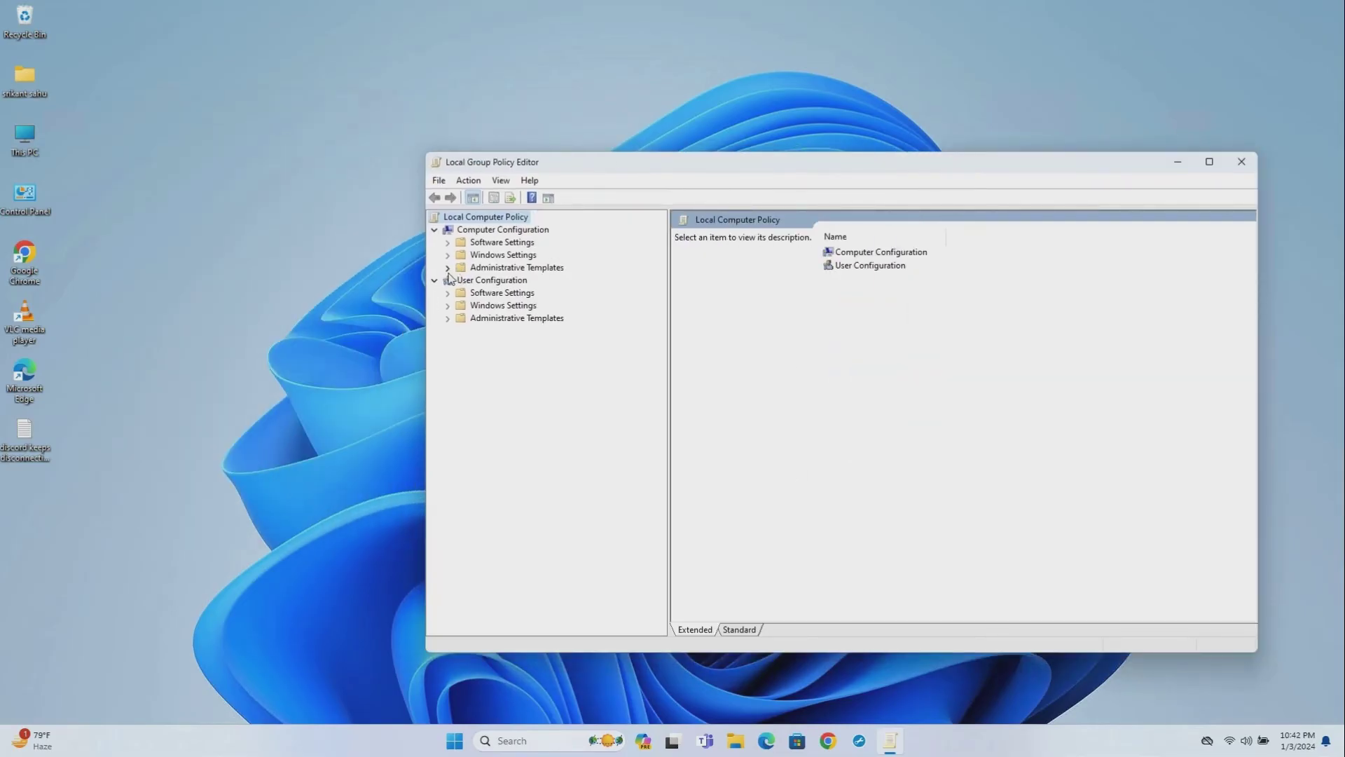
Navigate Administrative Templates > Windows Components > Remote Desktop Services to Remote Desktop Connection Client
left_click(447, 267)
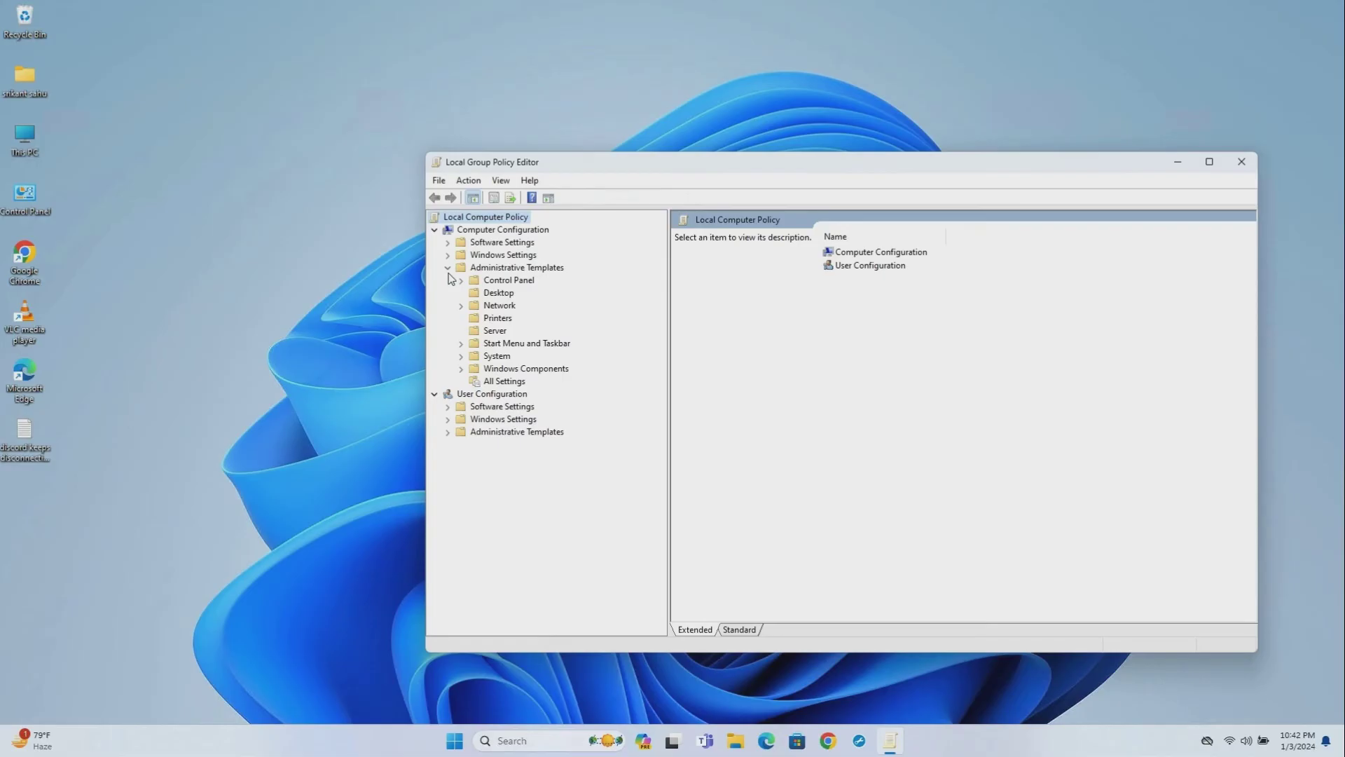
left_click(462, 370)
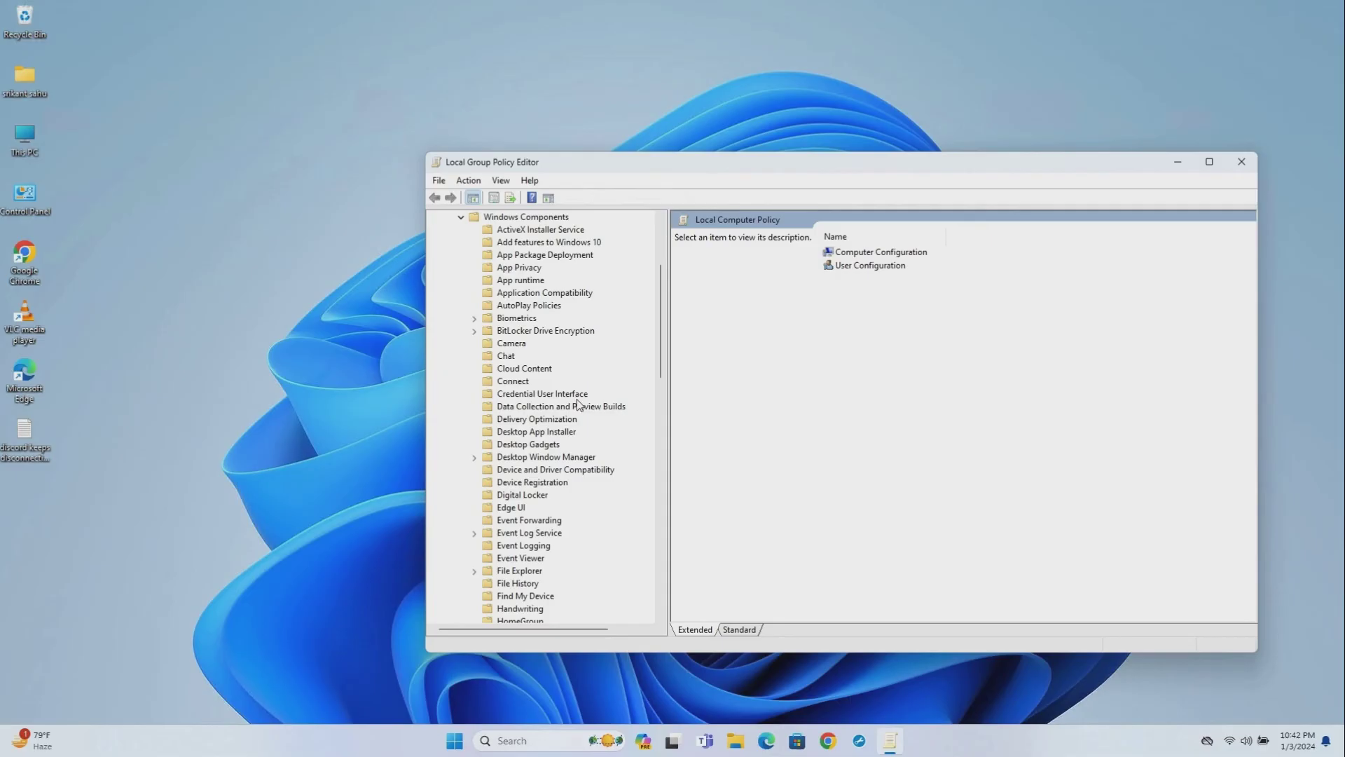
scroll(577, 405, "down", 6)
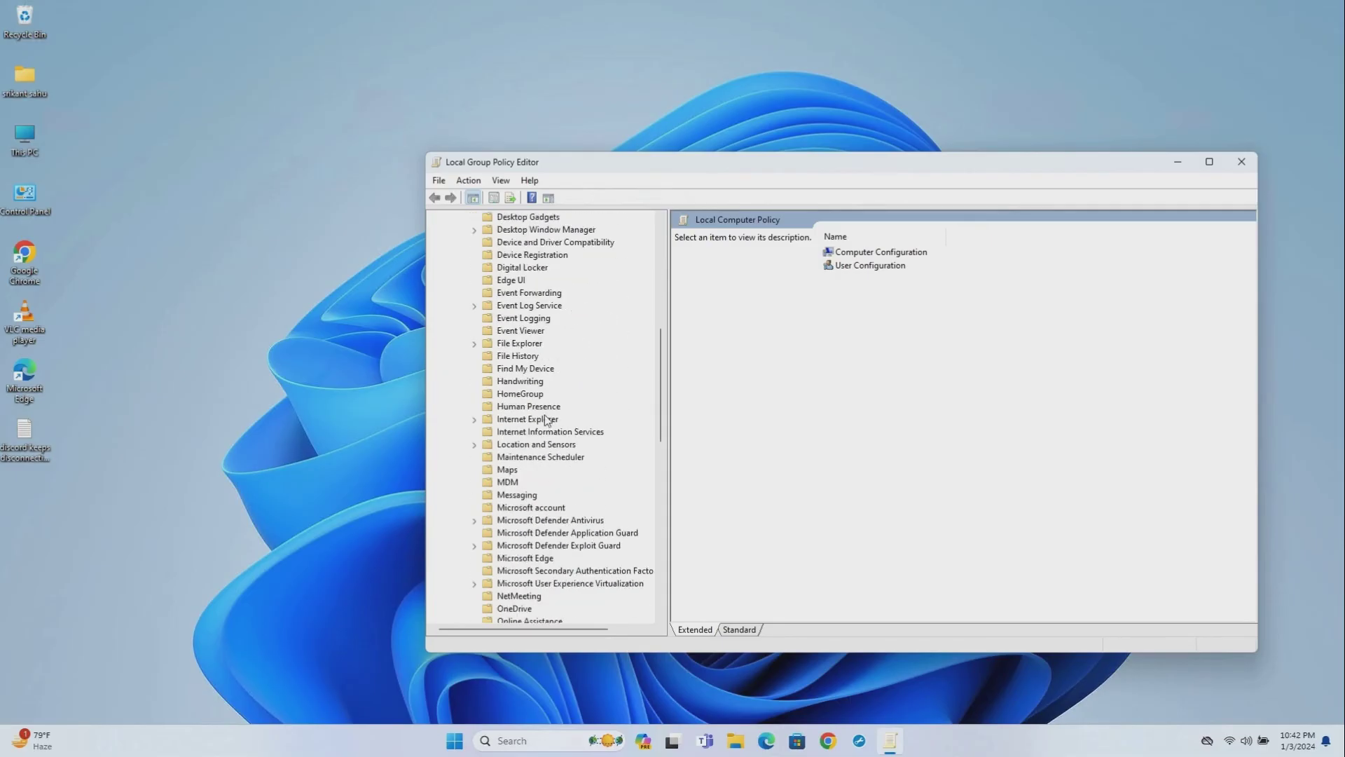
scroll(553, 393, "down", 3)
scroll(552, 556, "down", 6)
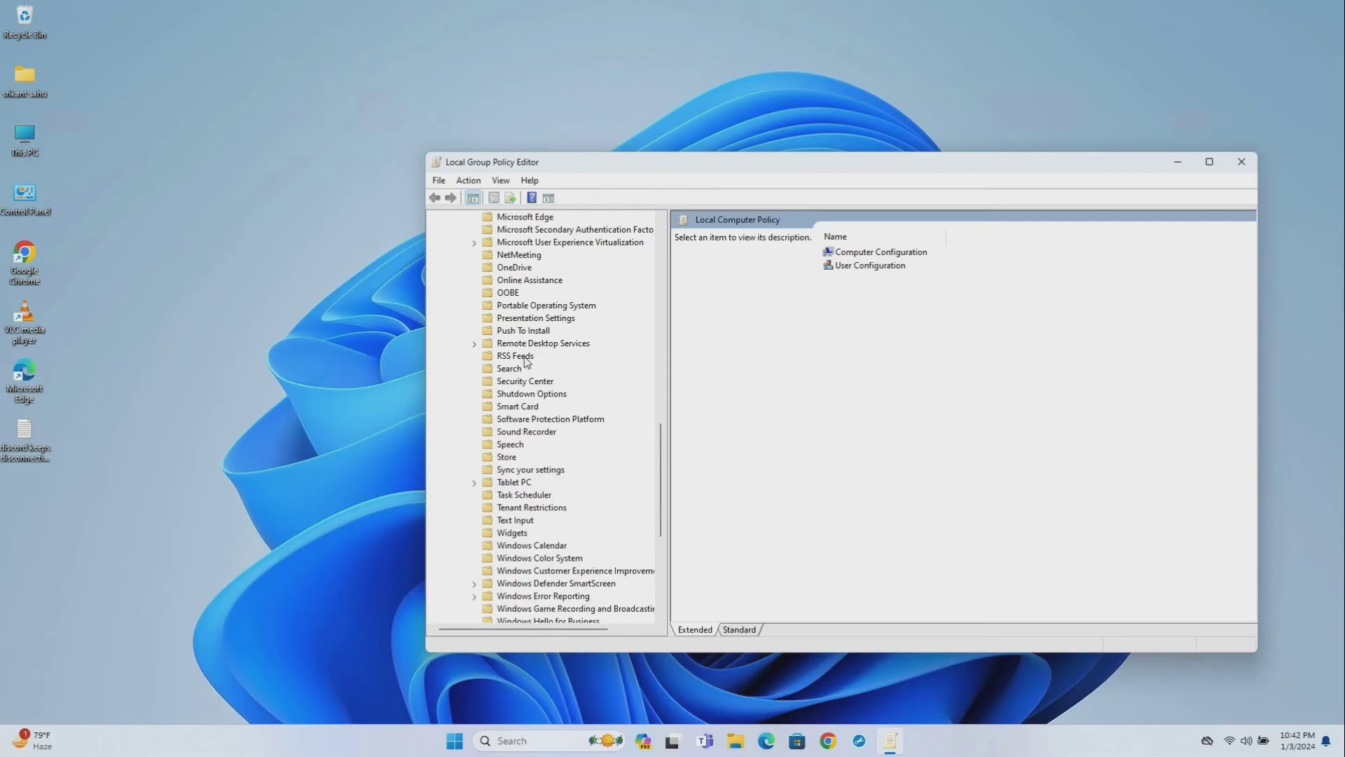
left_click(474, 343)
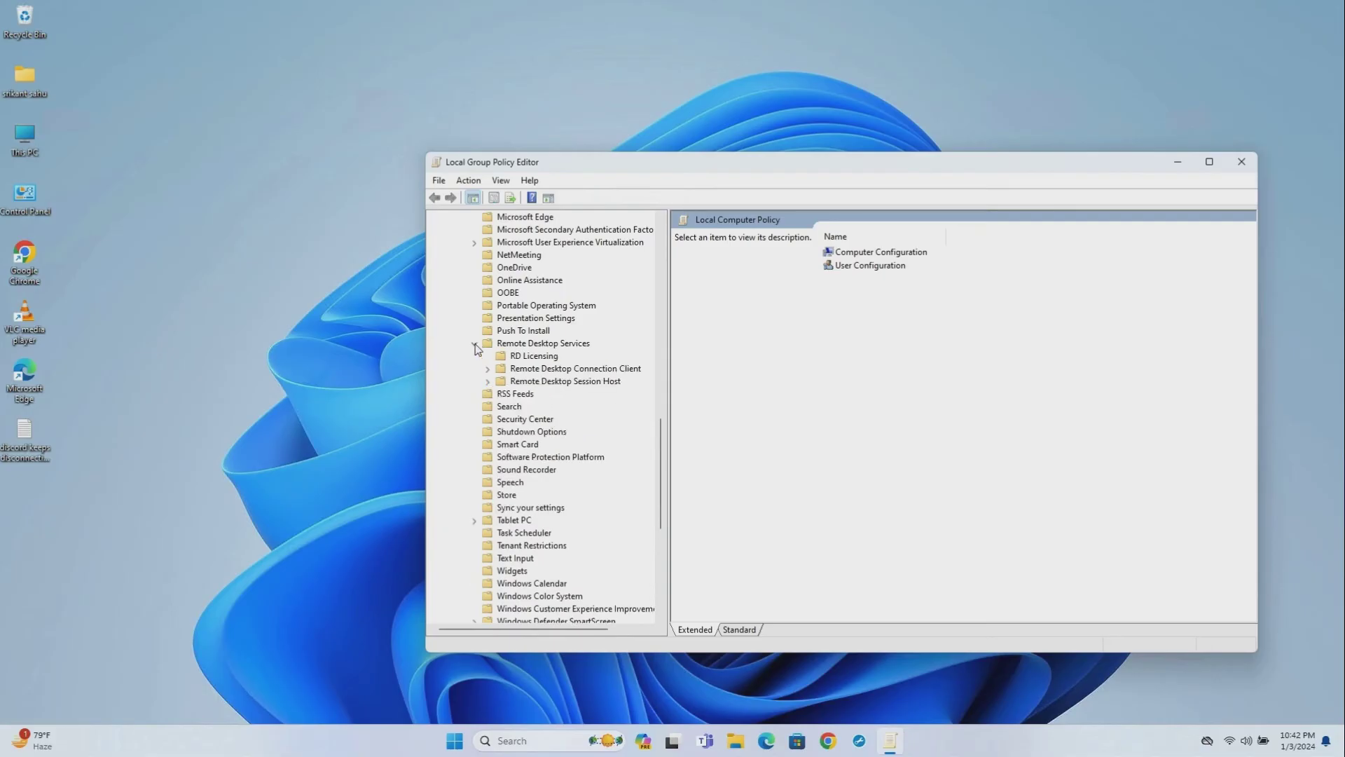
left_click(569, 371)
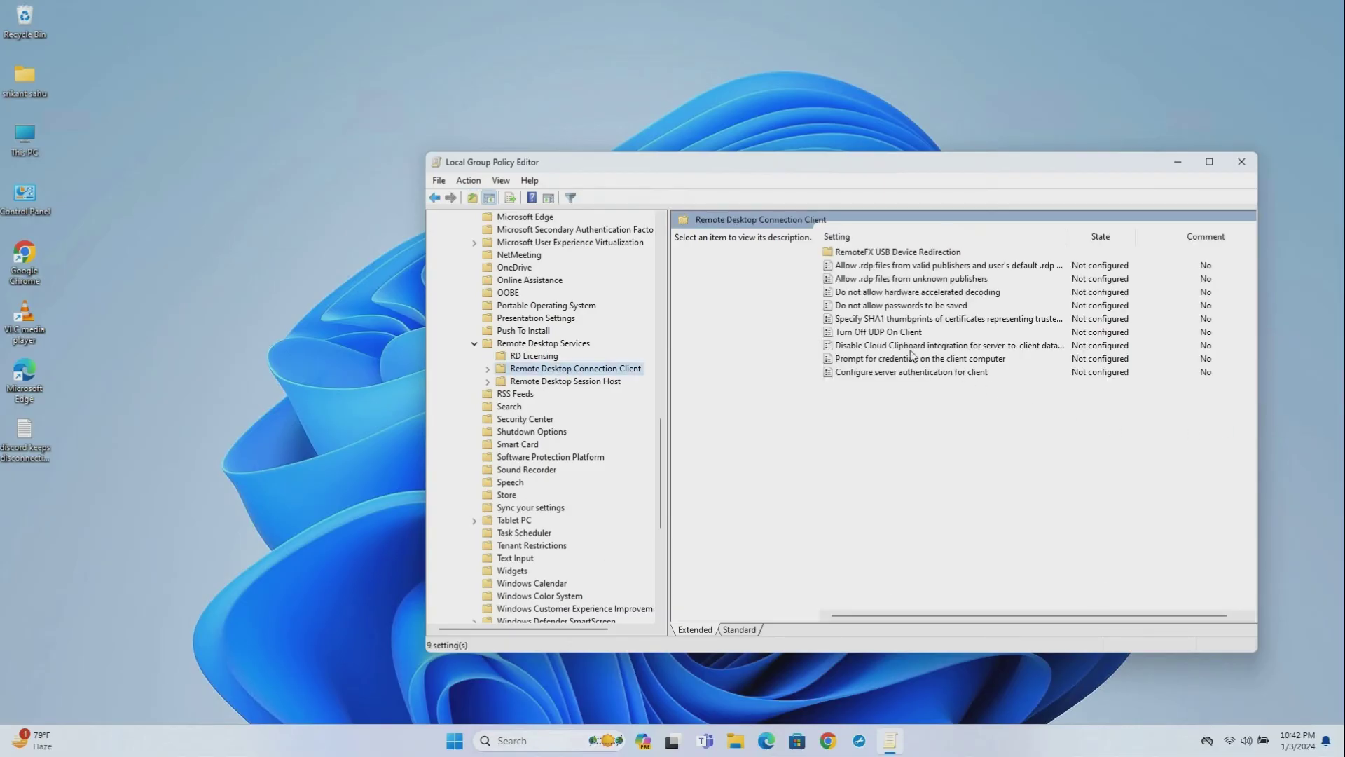
Set the Turn Off UDP On Client policy to Enabled, apply it and close its settings
left_click(882, 336)
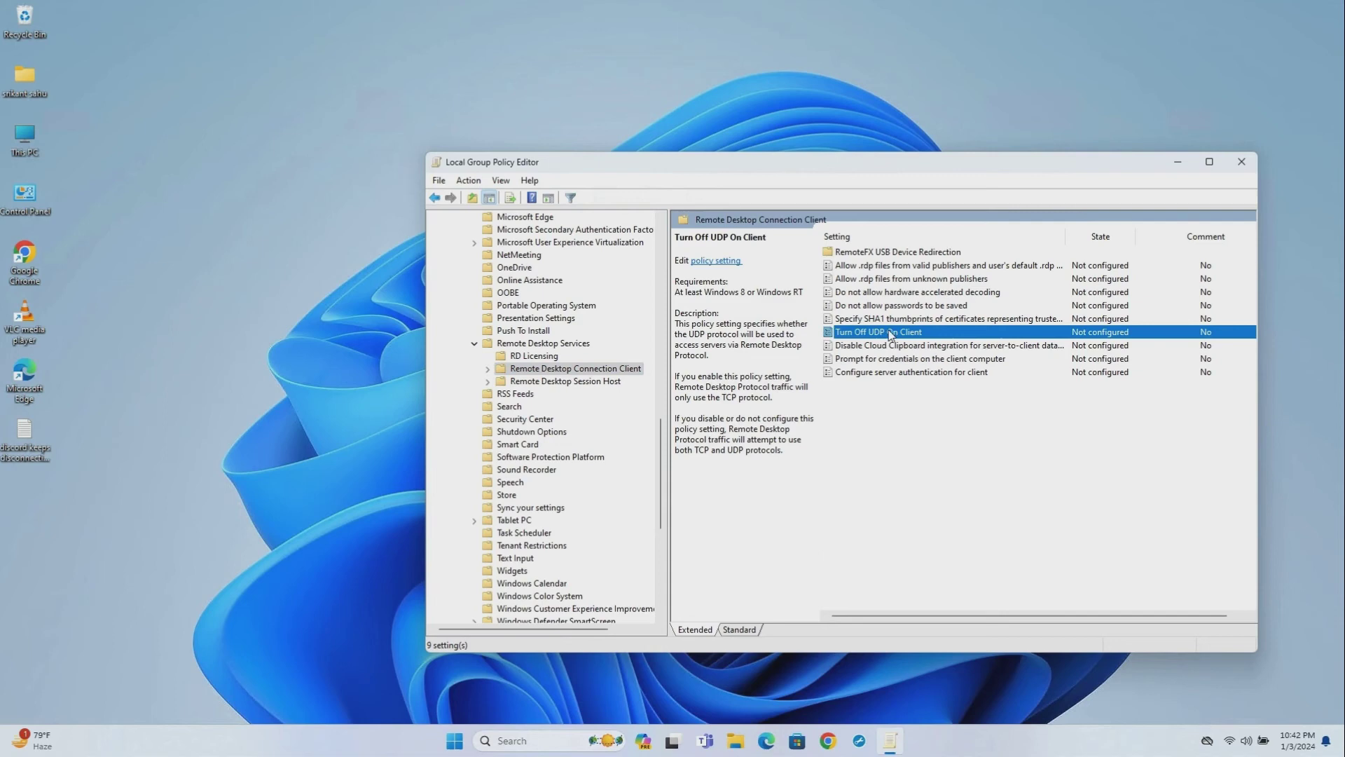
double_click(884, 333)
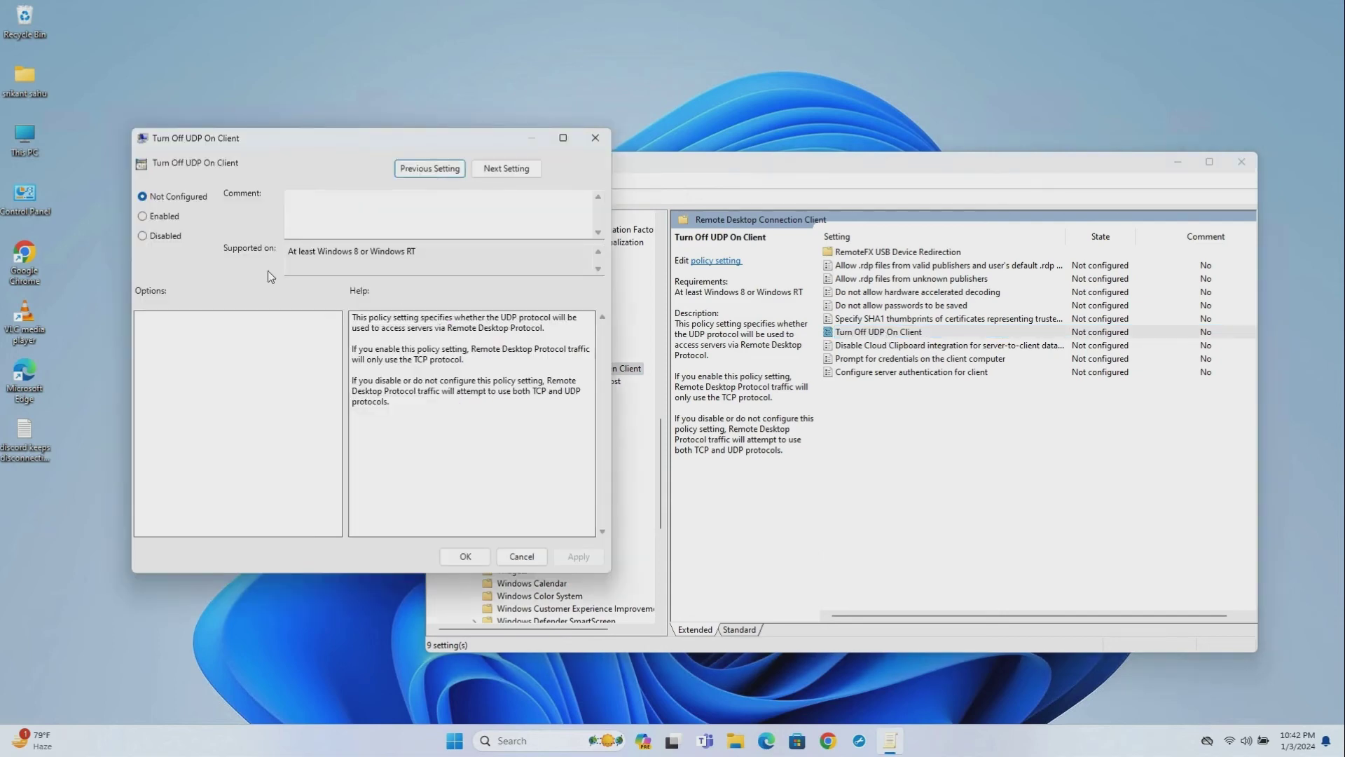
left_click(160, 217)
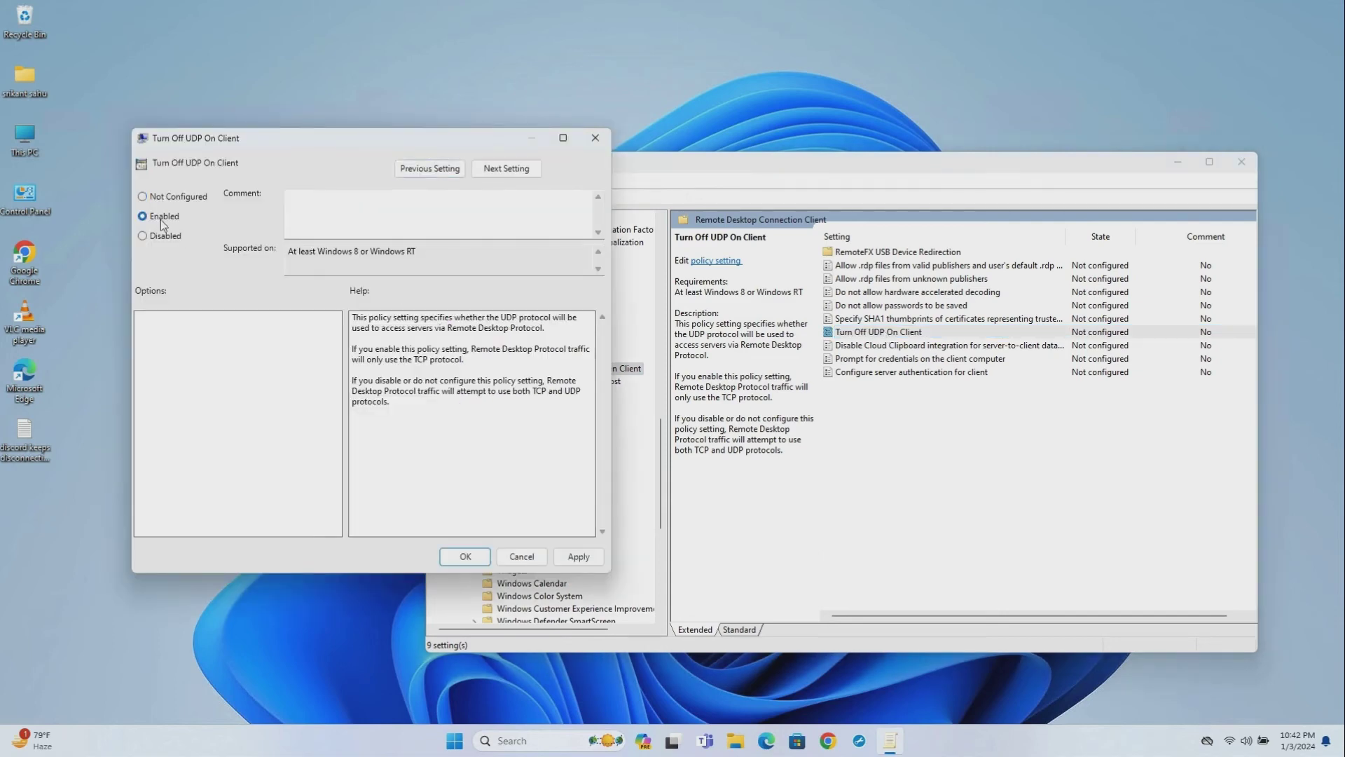
left_click(580, 557)
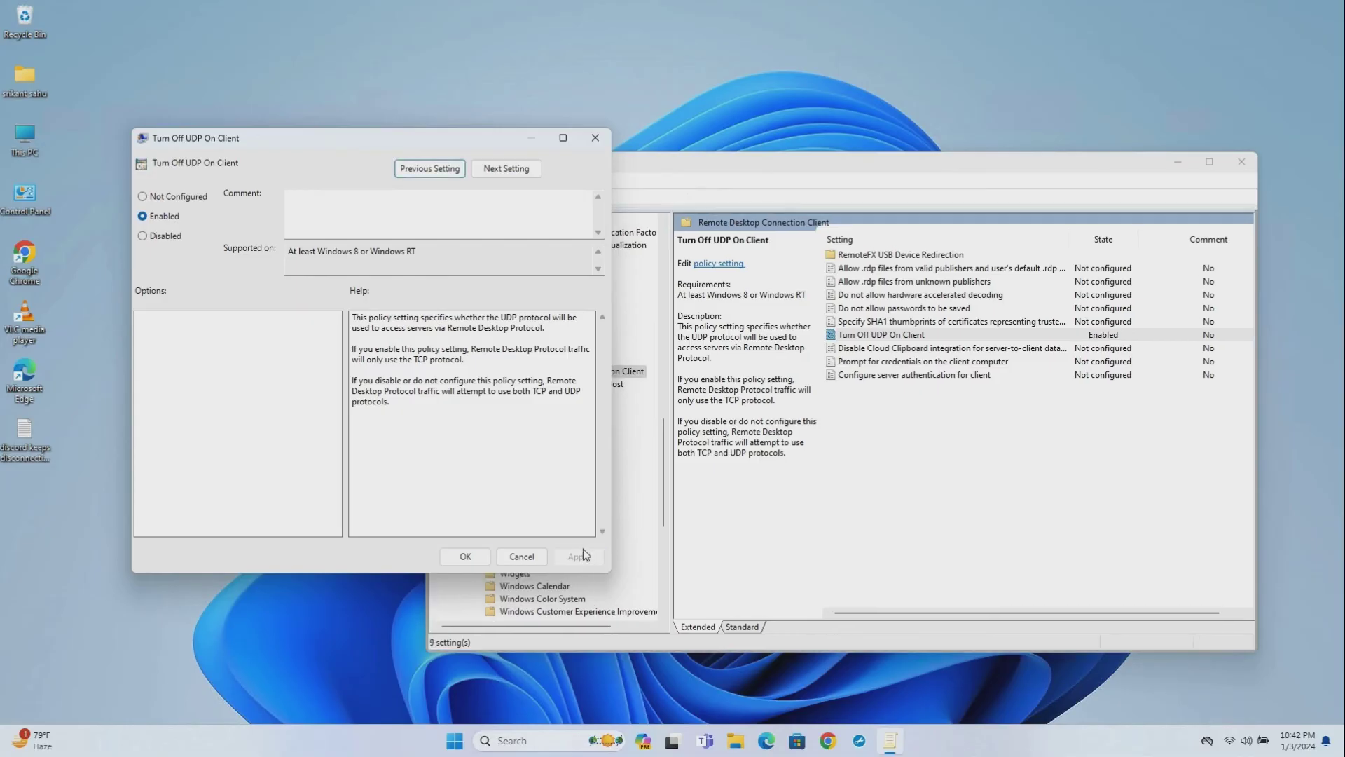
left_click(463, 558)
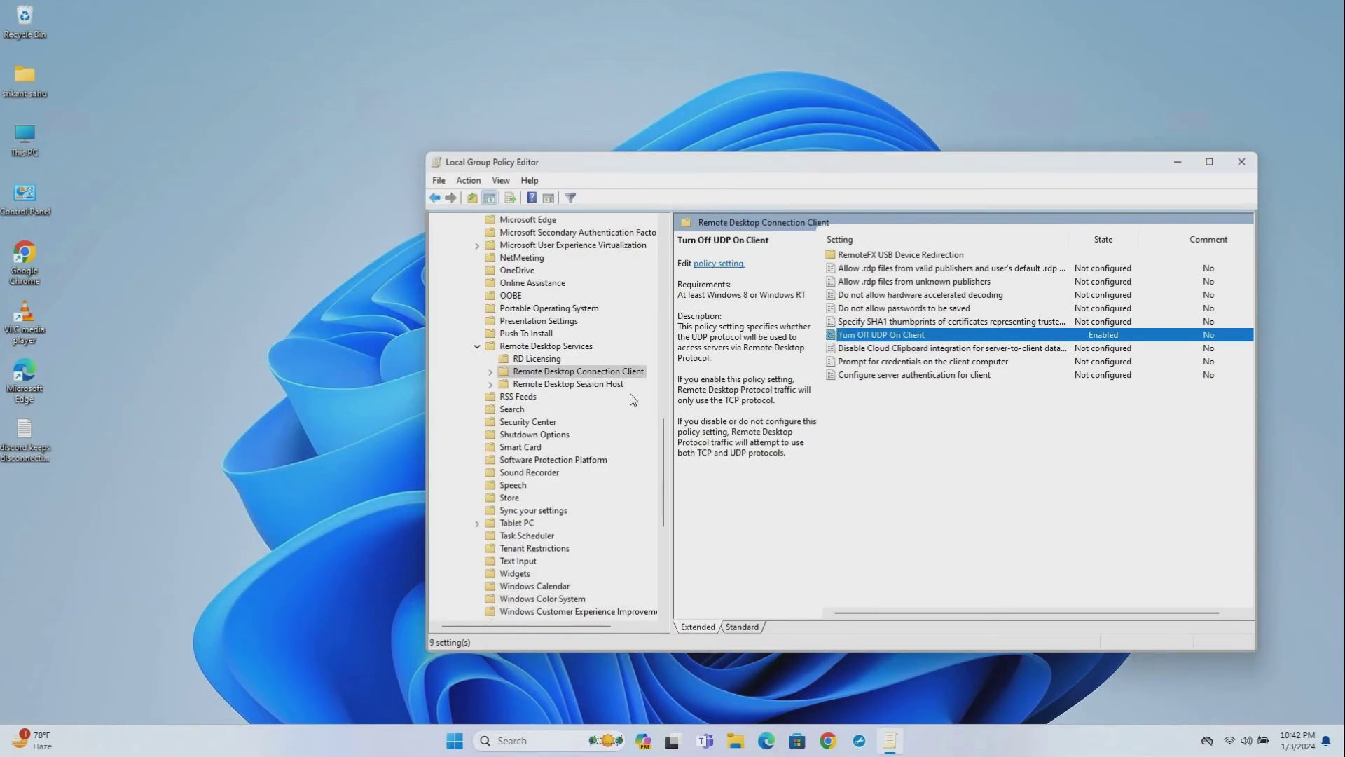
Expand Remote Desktop Session Host and show the Remote Session Environment policies
left_click(562, 385)
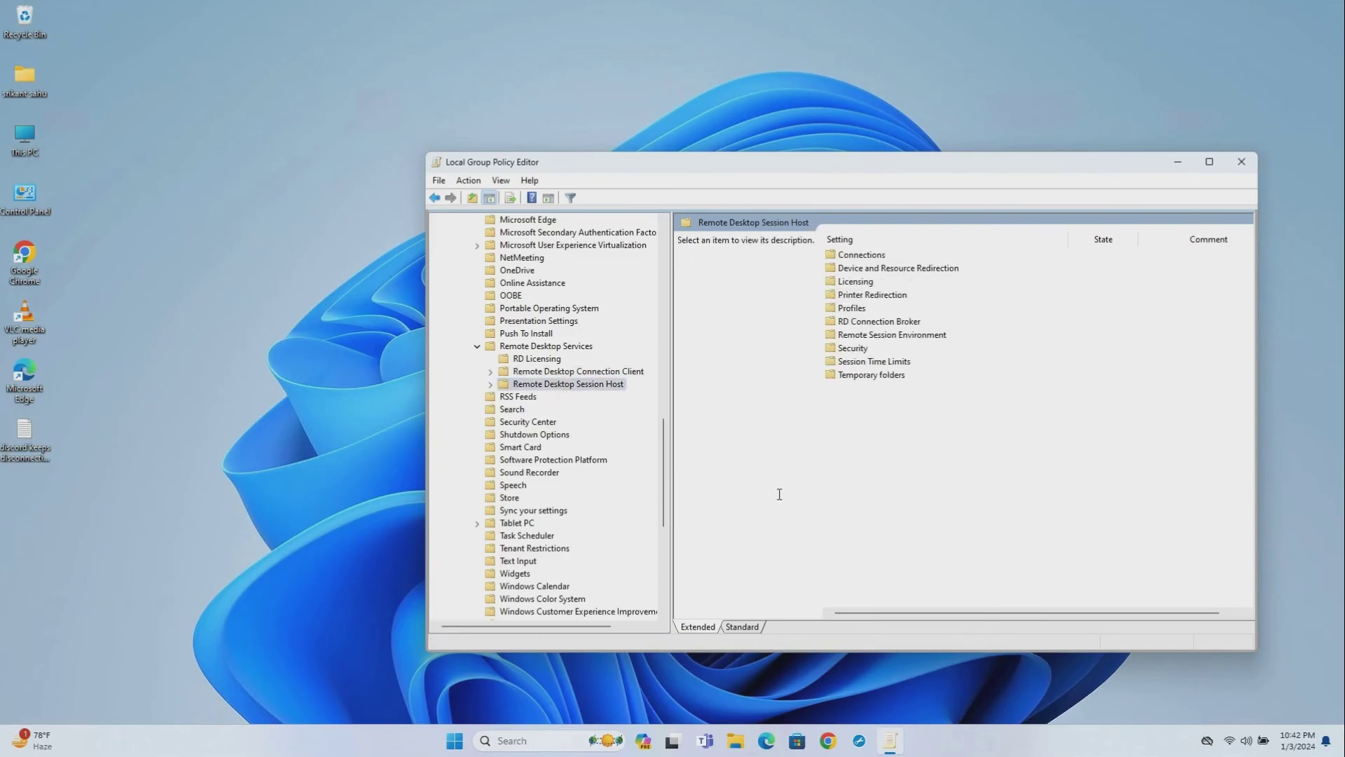
left_click(491, 384)
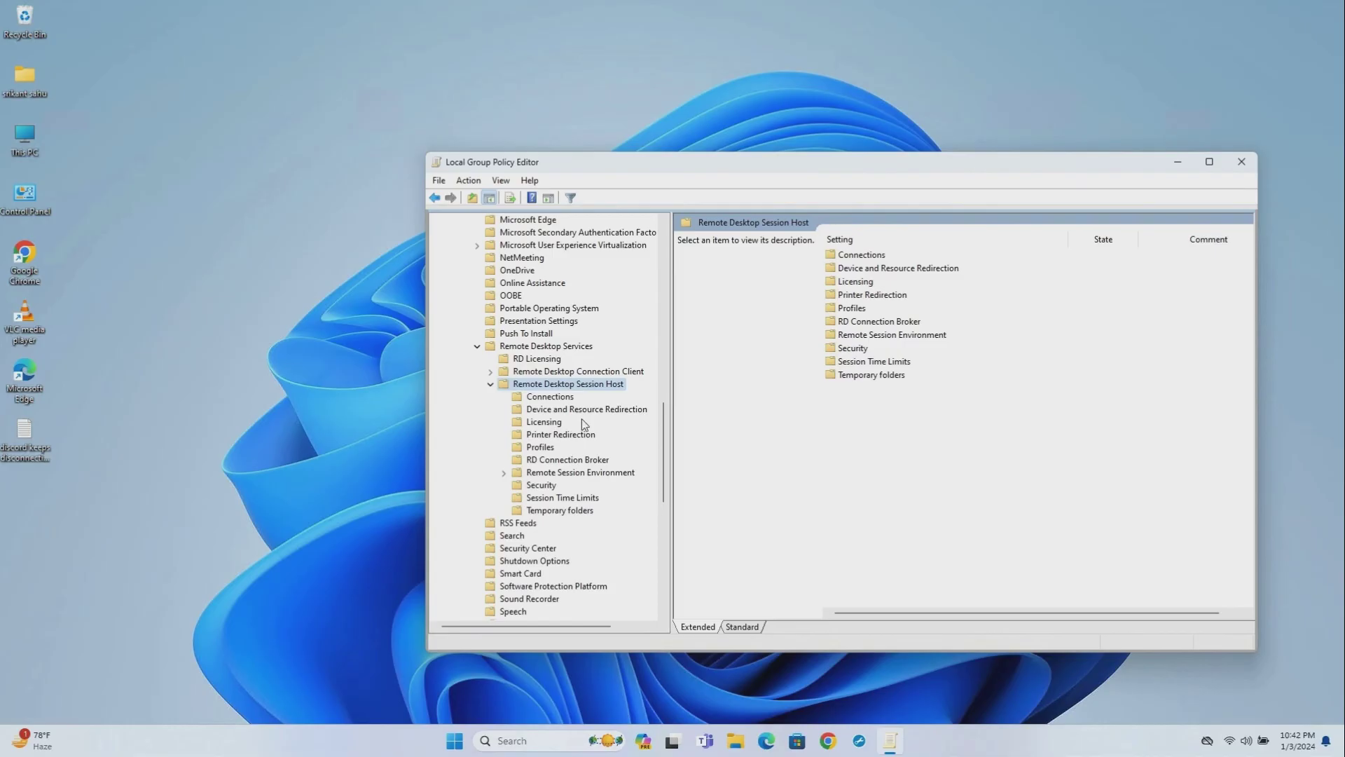
left_click(543, 472)
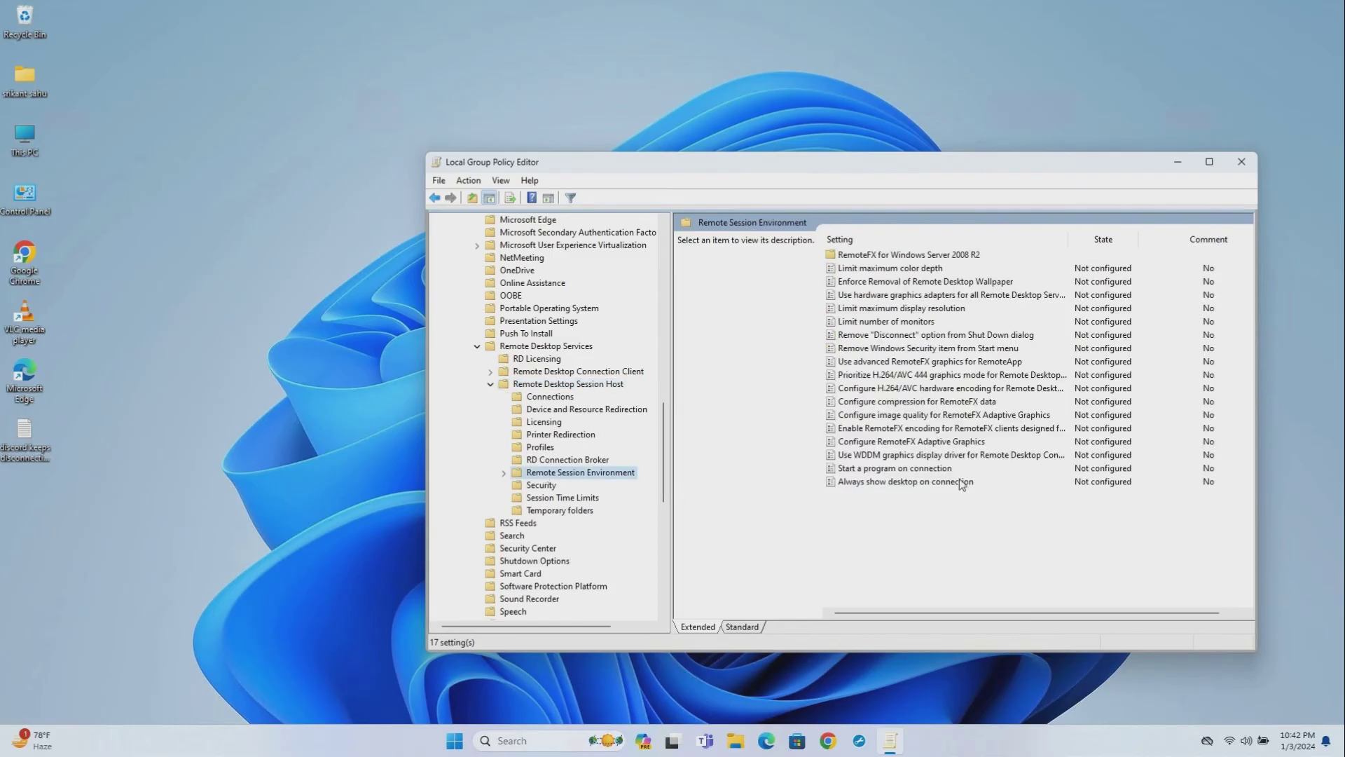
Set Use WDDM graphics display driver for Remote Desktop Connections to Enabled and apply it
left_click(866, 457)
double_click(866, 458)
left_click(161, 234)
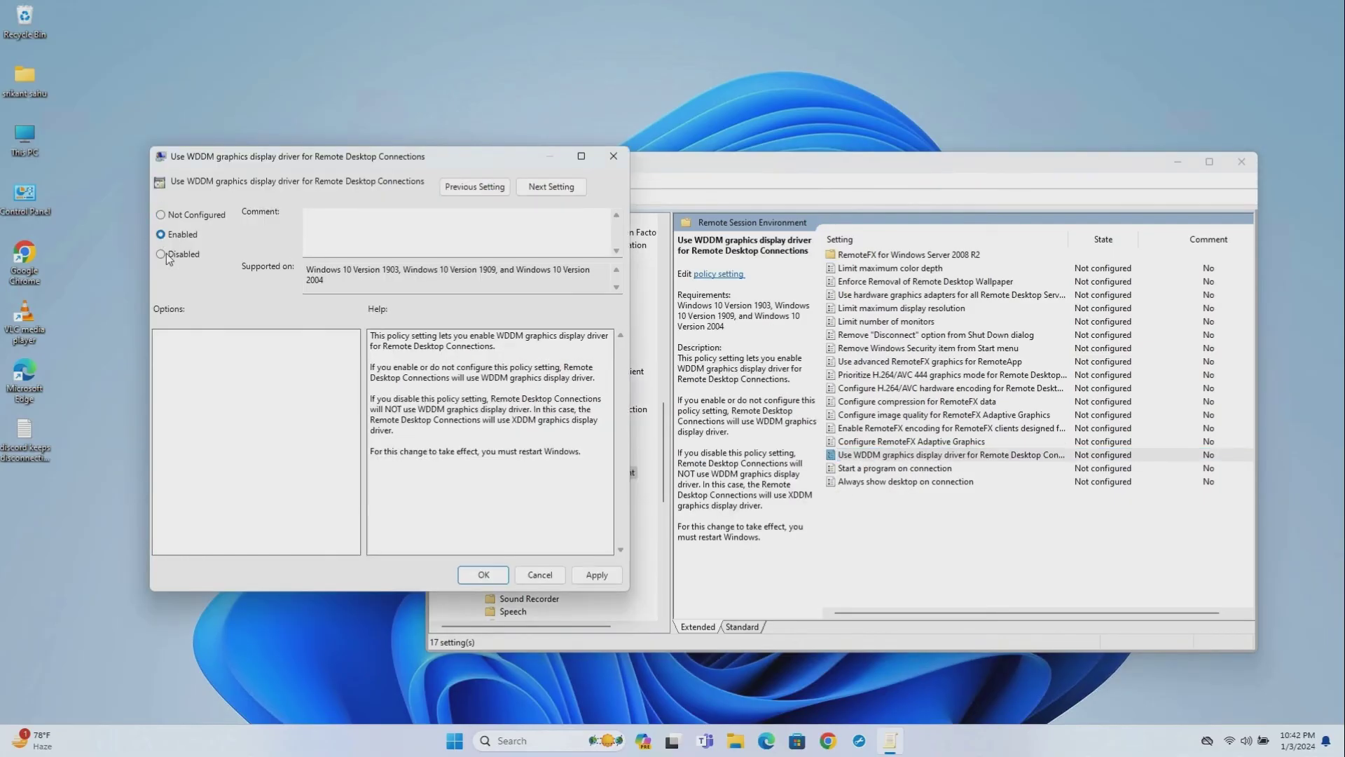
left_click(595, 575)
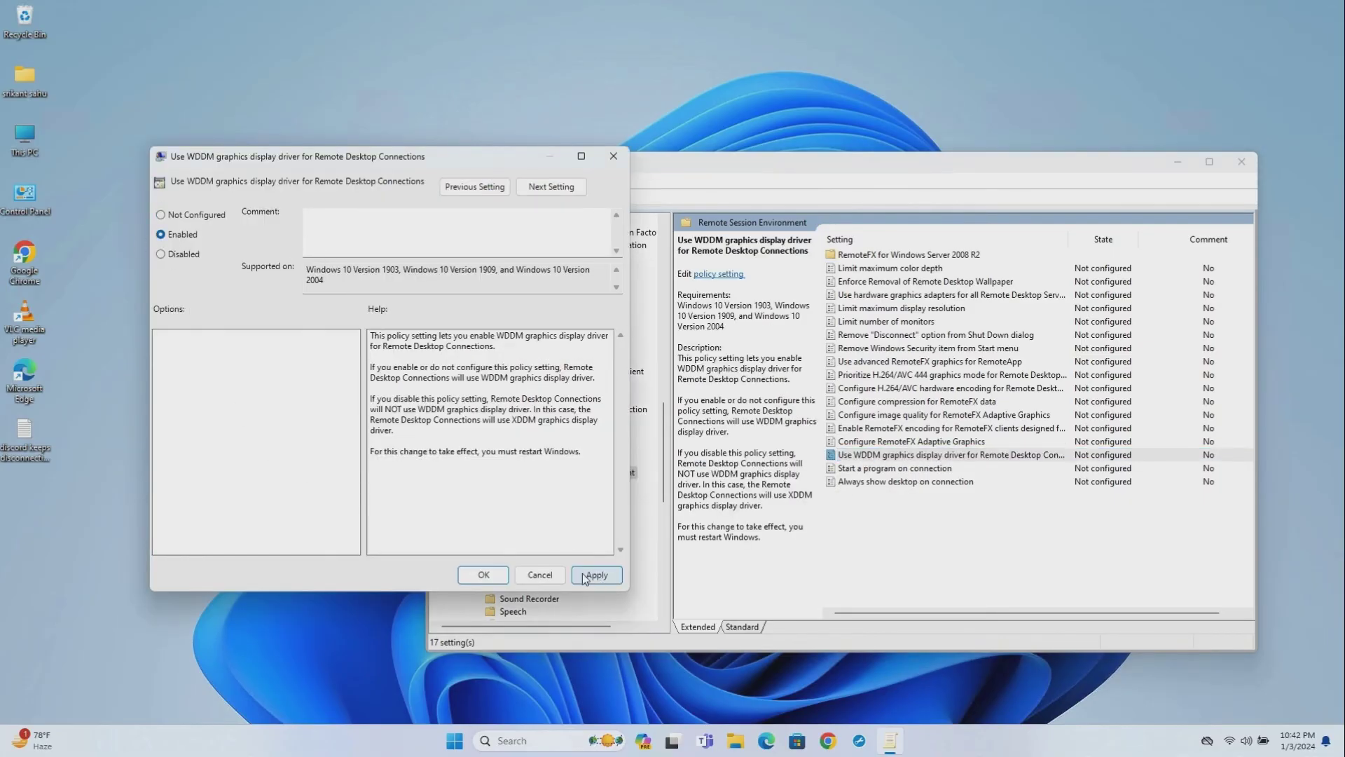
left_click(482, 576)
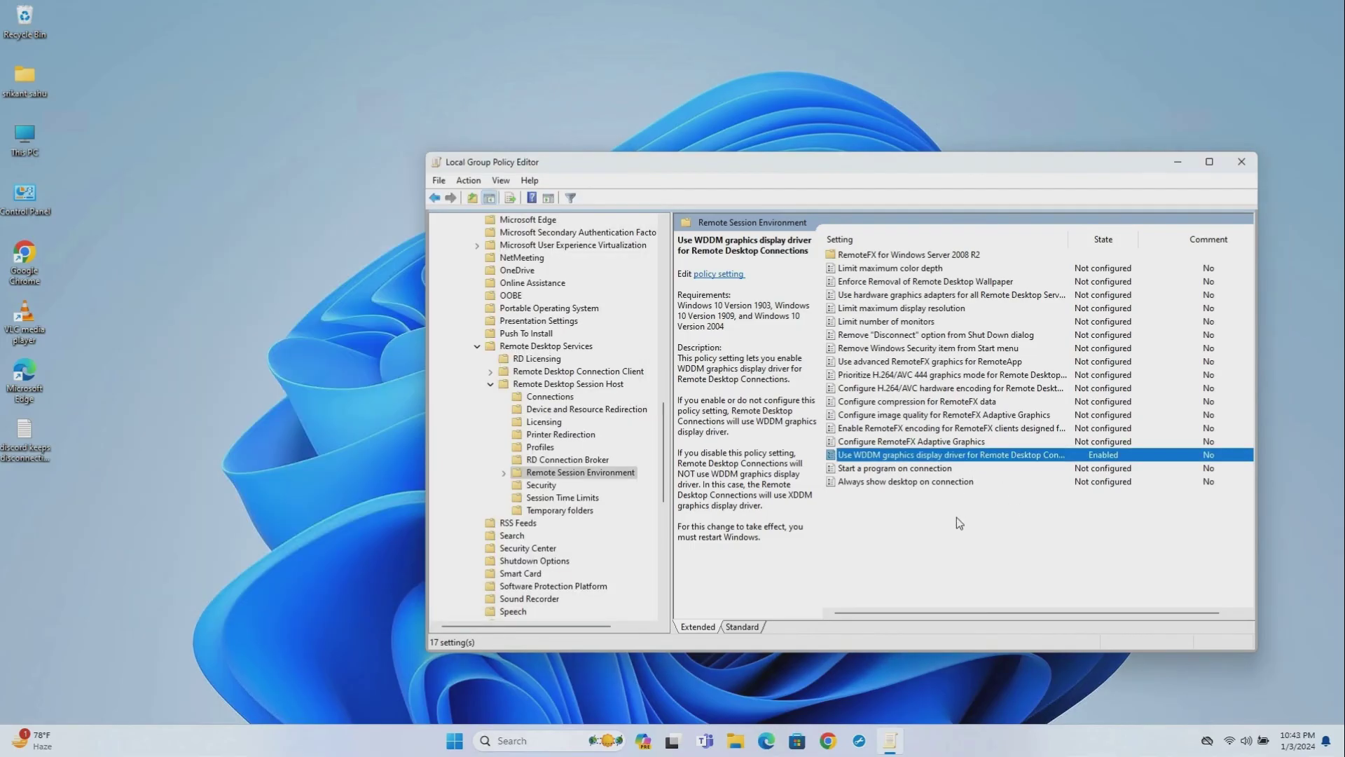
Close the Local Group Policy Editor and refresh the desktop
left_click(1241, 162)
right_click(657, 345)
left_click(694, 403)
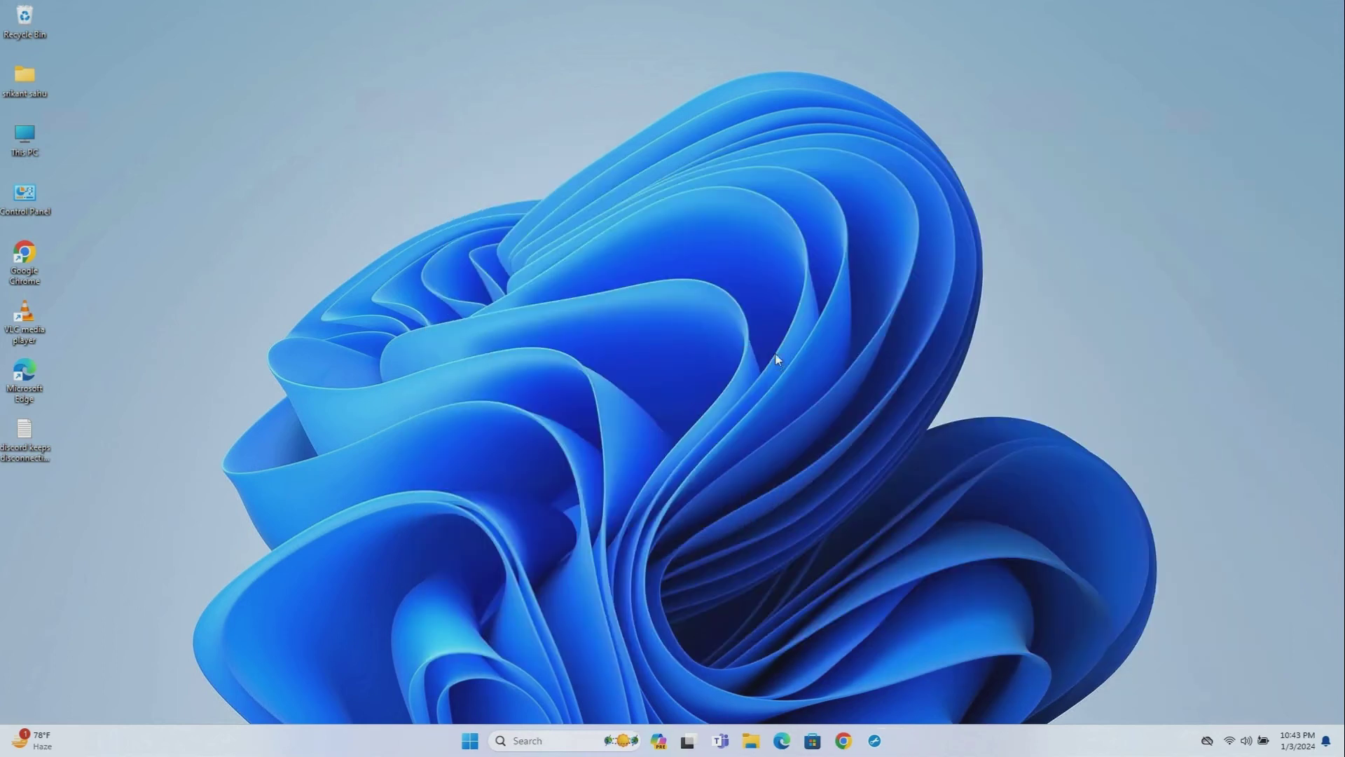
Search for 'remo' and launch Remote Desktop Connection
left_click(547, 749)
type("remo")
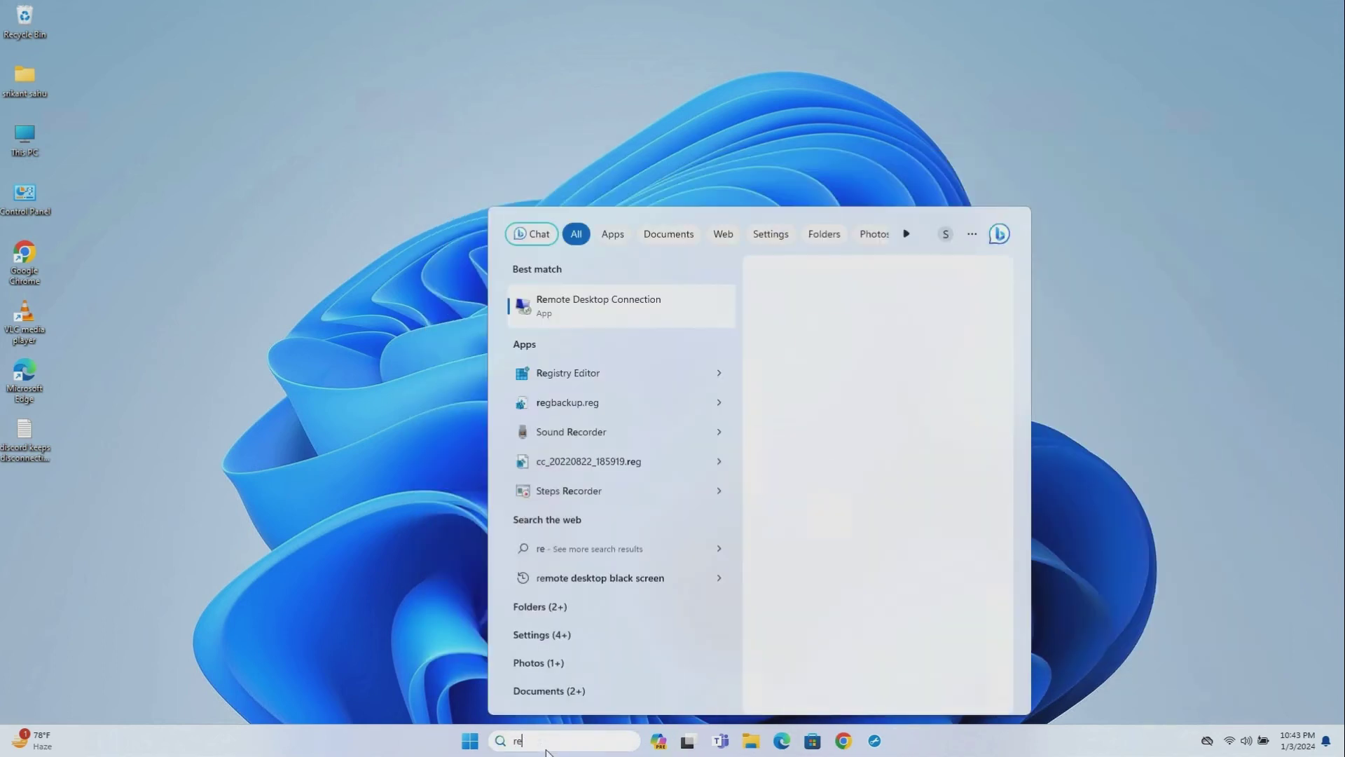
left_click(603, 315)
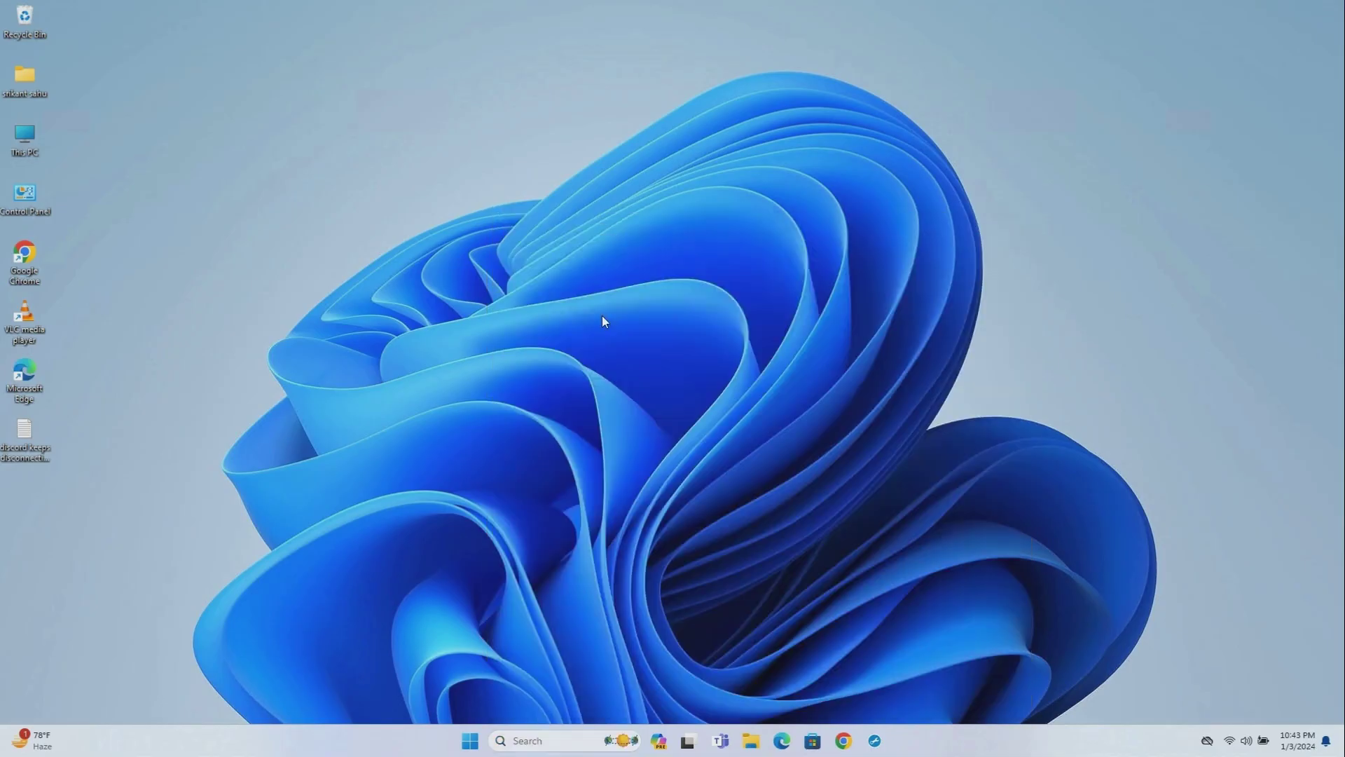